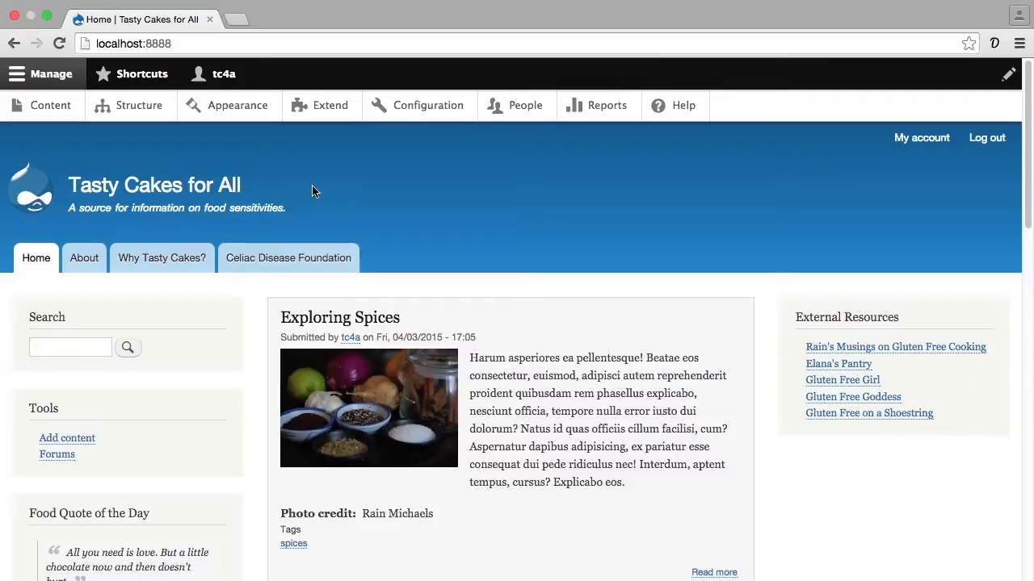
- Start a new content type named Event with the description "Use this to add webinar events."
left_click(160, 108)
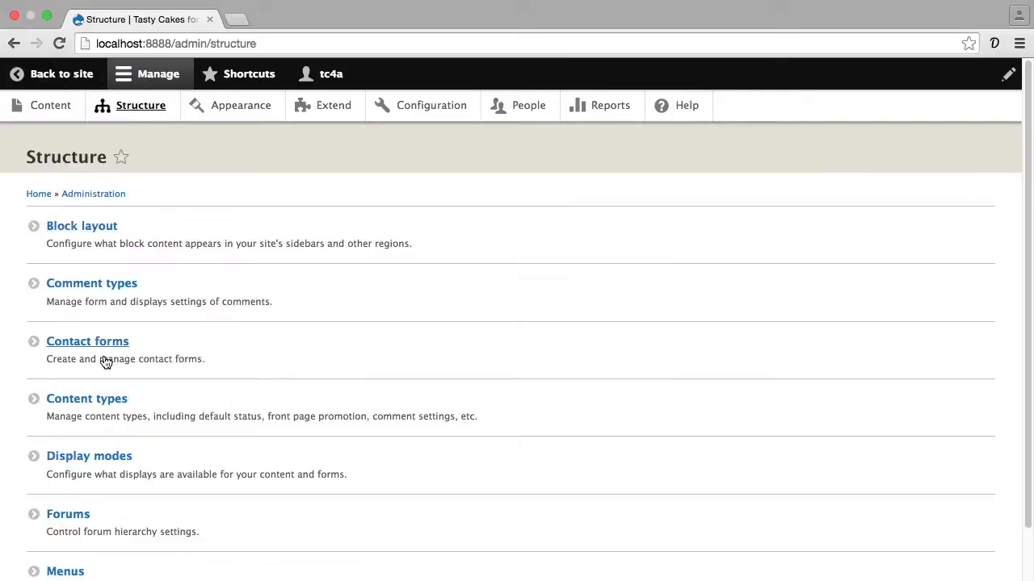
left_click(96, 399)
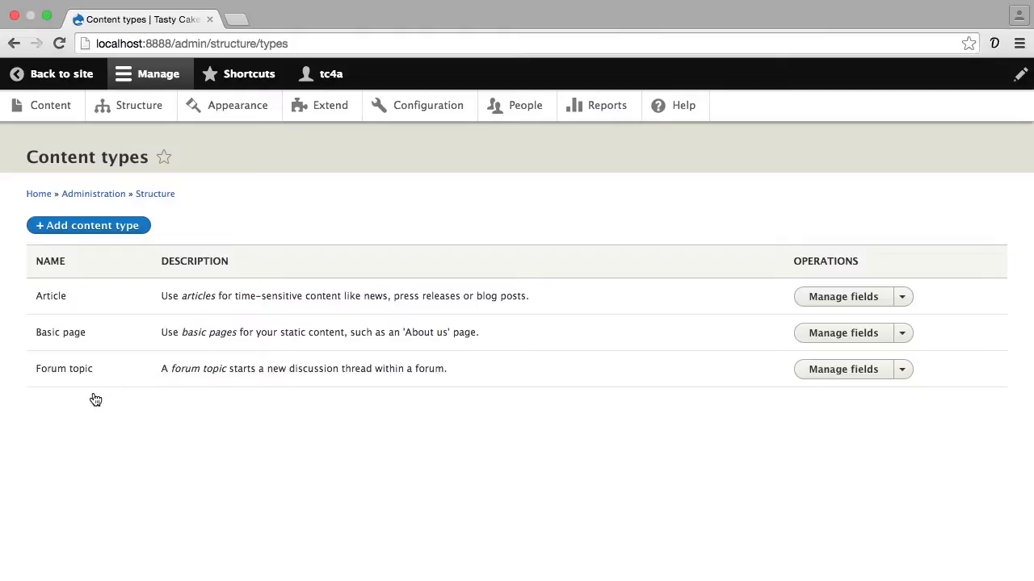
left_click(113, 229)
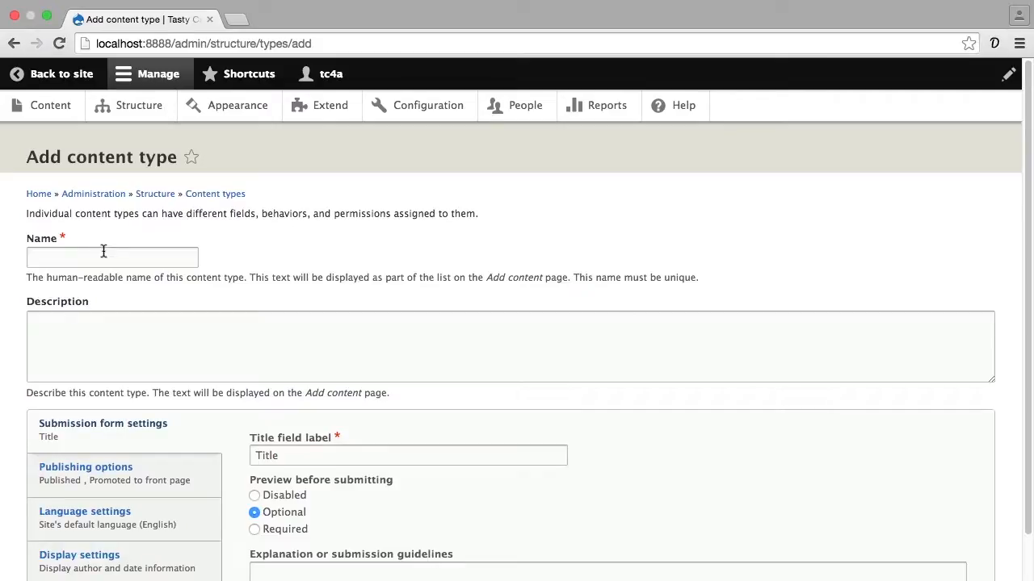
left_click(101, 254)
type("Event")
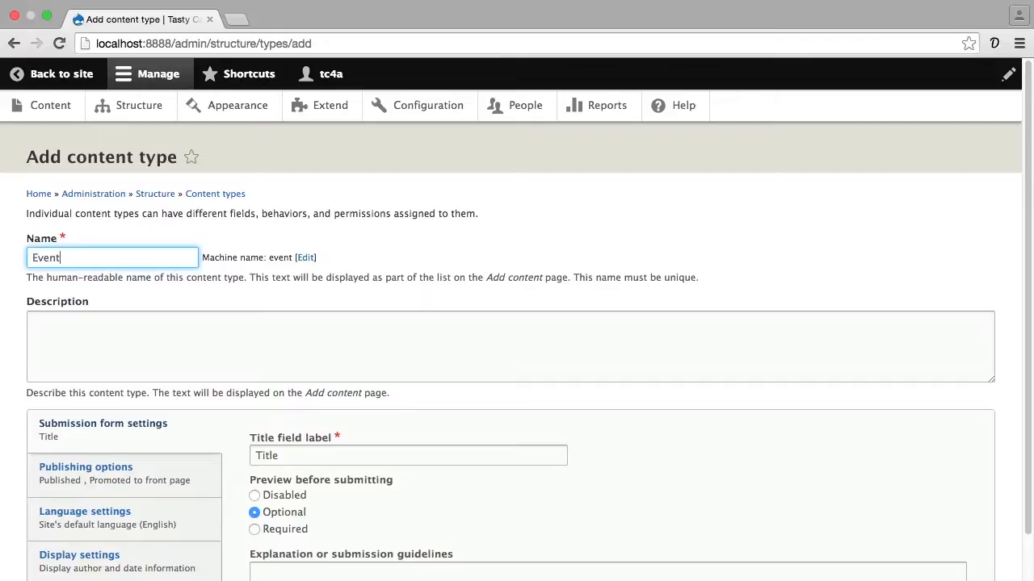
left_click(103, 320)
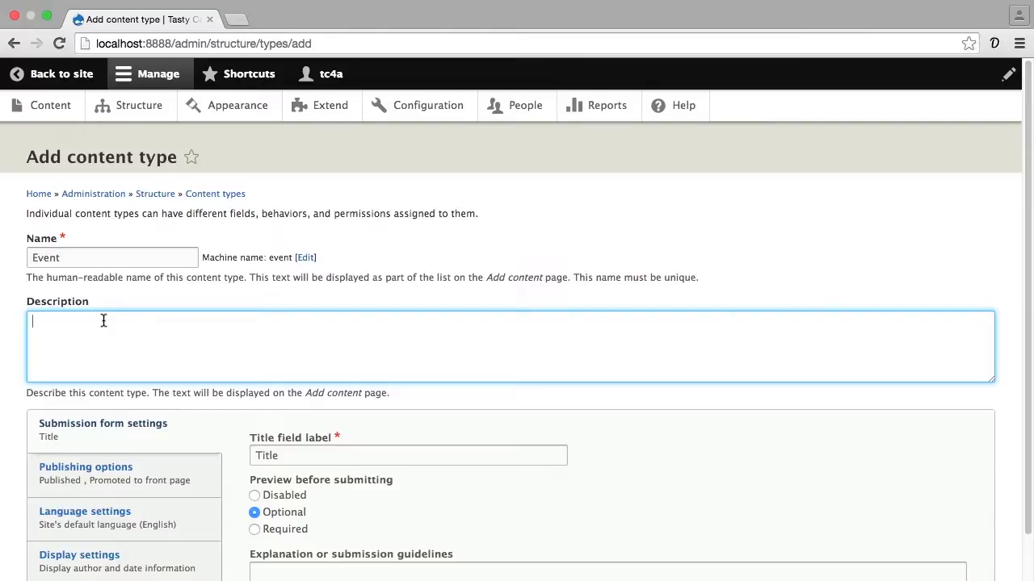
type("Use this to add webinar events.")
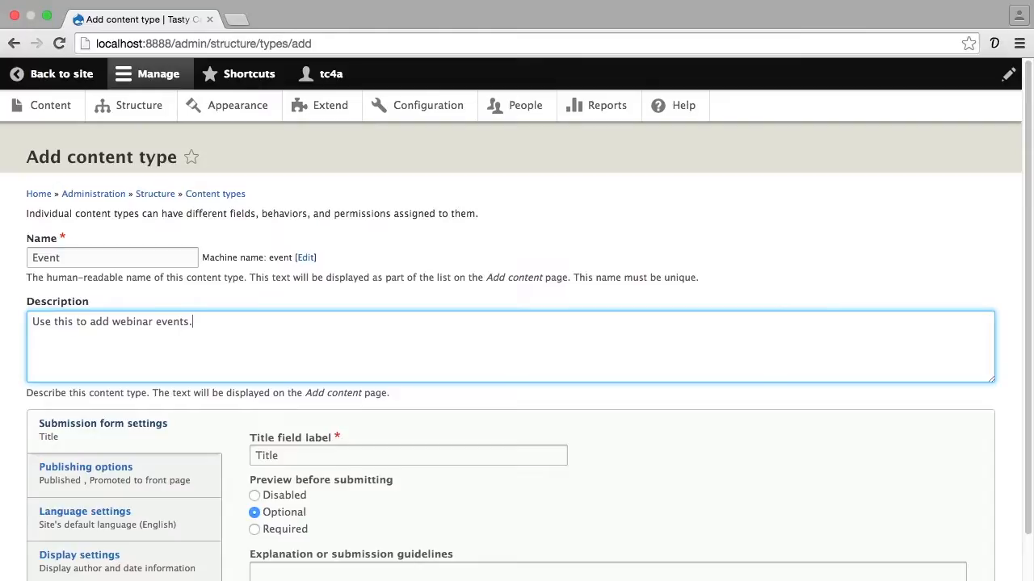
scroll(517, 347, "down", 3)
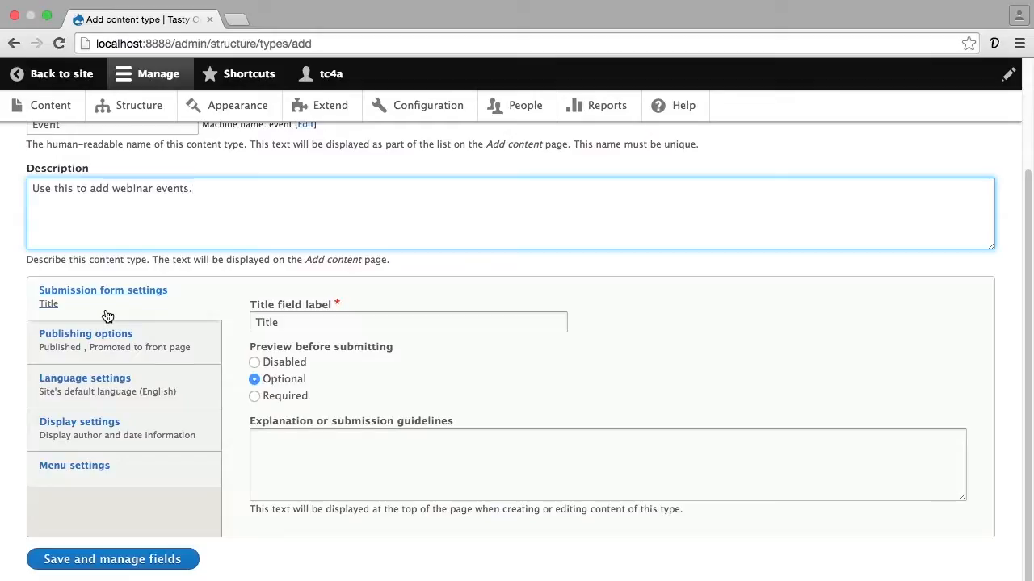
left_click(256, 322)
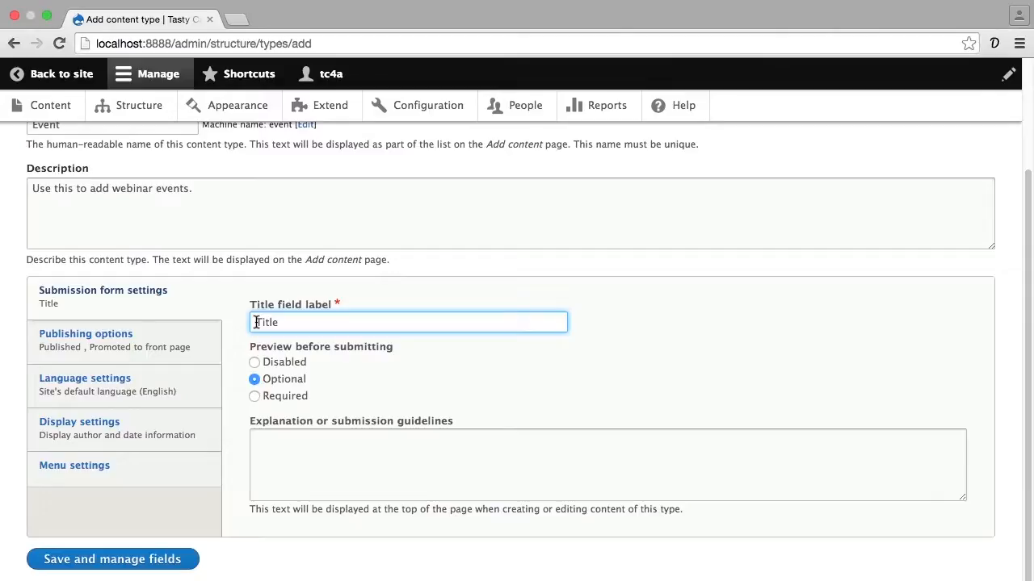
double_click(256, 322)
type("Name")
key("super+a")
type("Title")
left_click(346, 387)
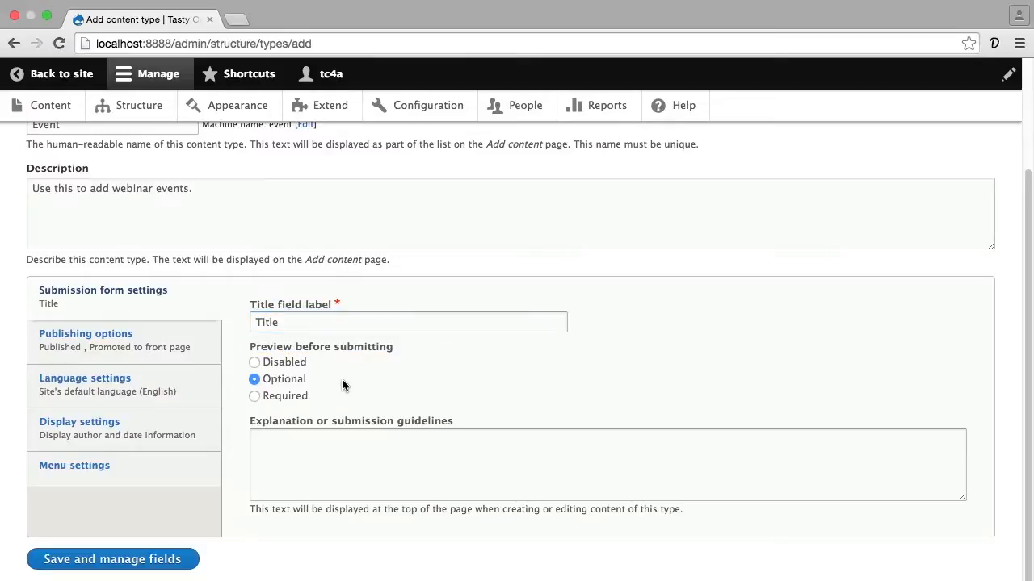
- Turn off the Promoted to front page default and the display of author and date information for the content type
left_click(195, 352)
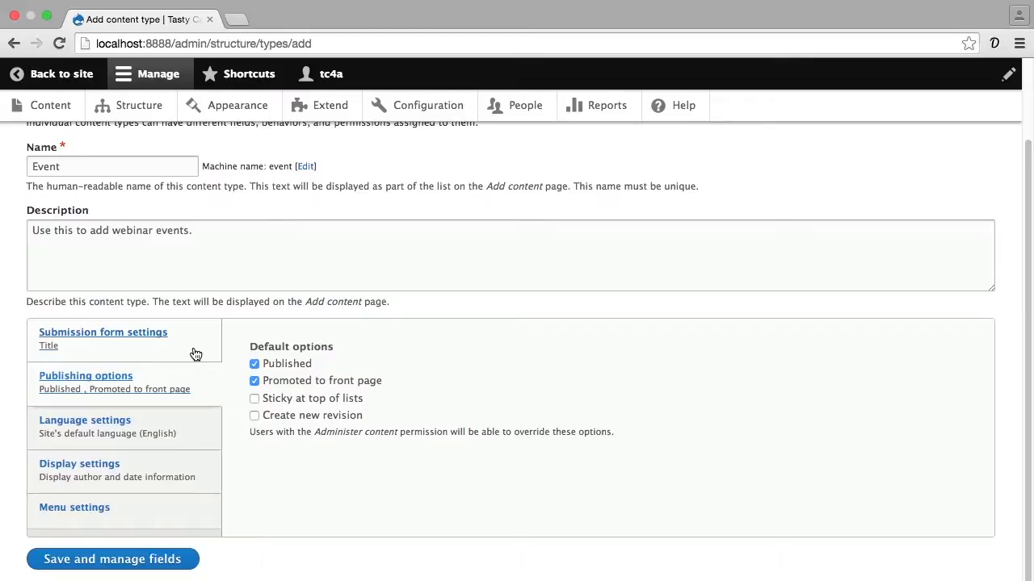
left_click(255, 381)
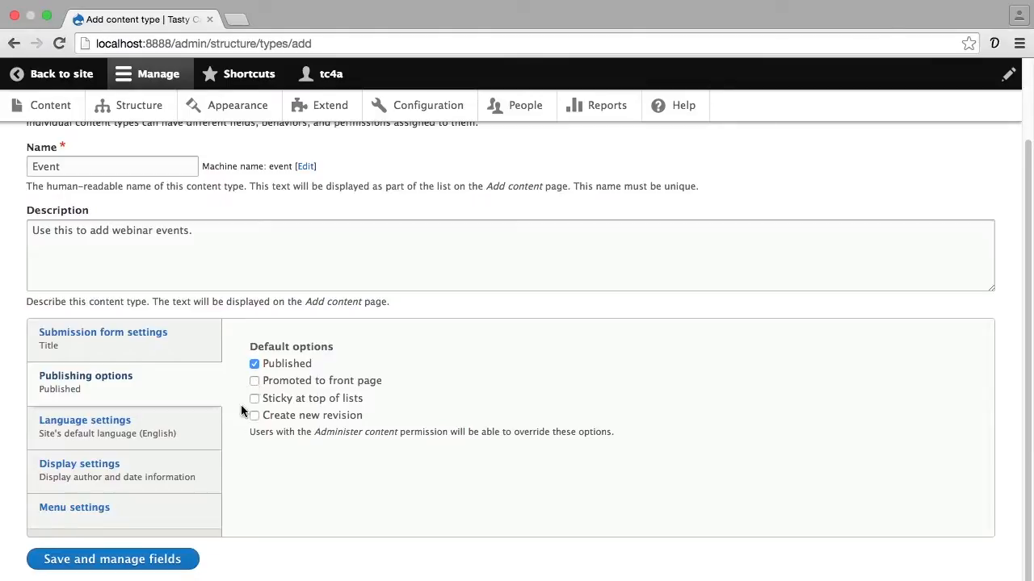
left_click(193, 479)
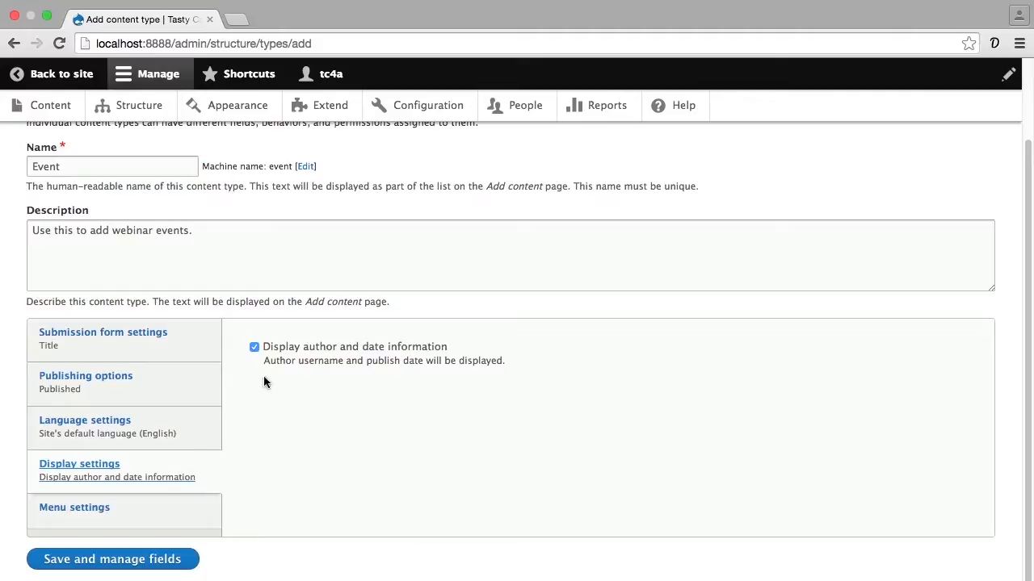
left_click(254, 347)
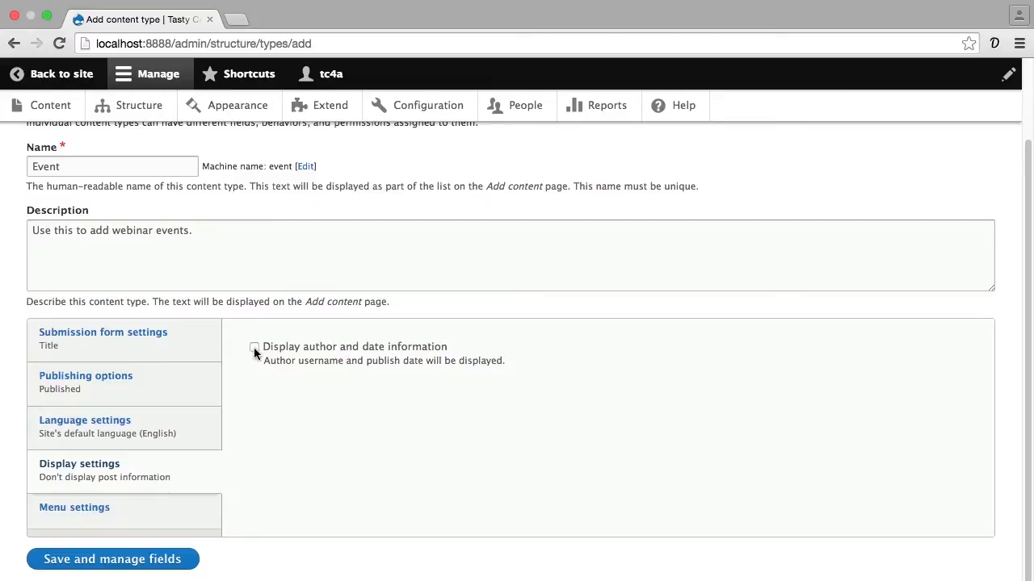
- Remove Main navigation from the content type's available menus, then save it and proceed to managing its fields
left_click(171, 514)
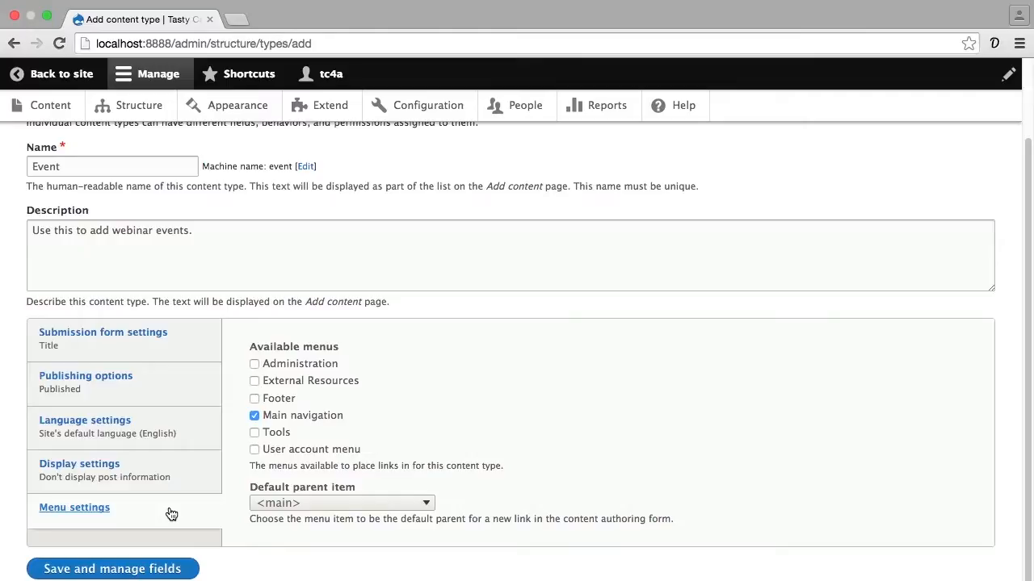
left_click(255, 416)
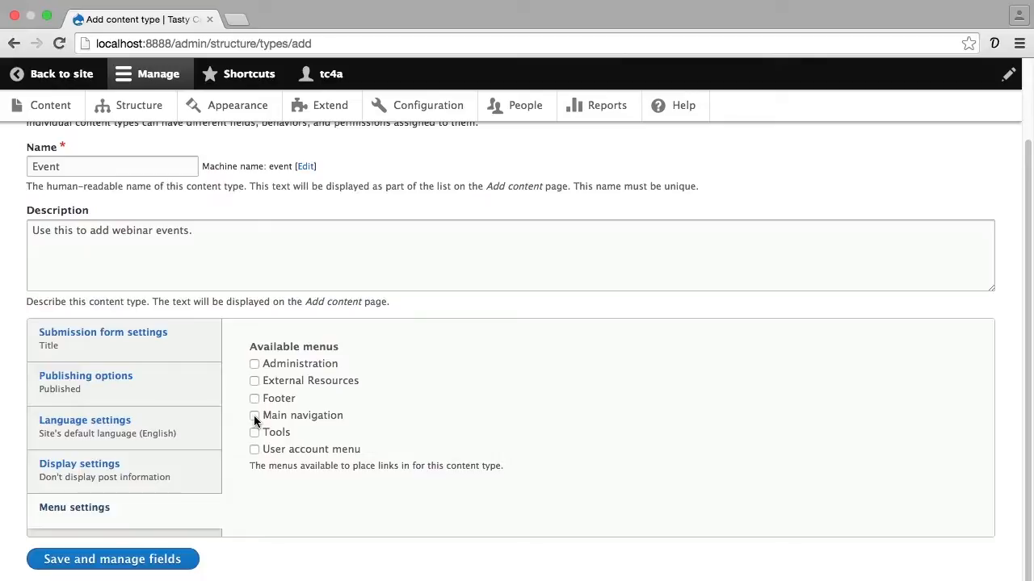
left_click(155, 560)
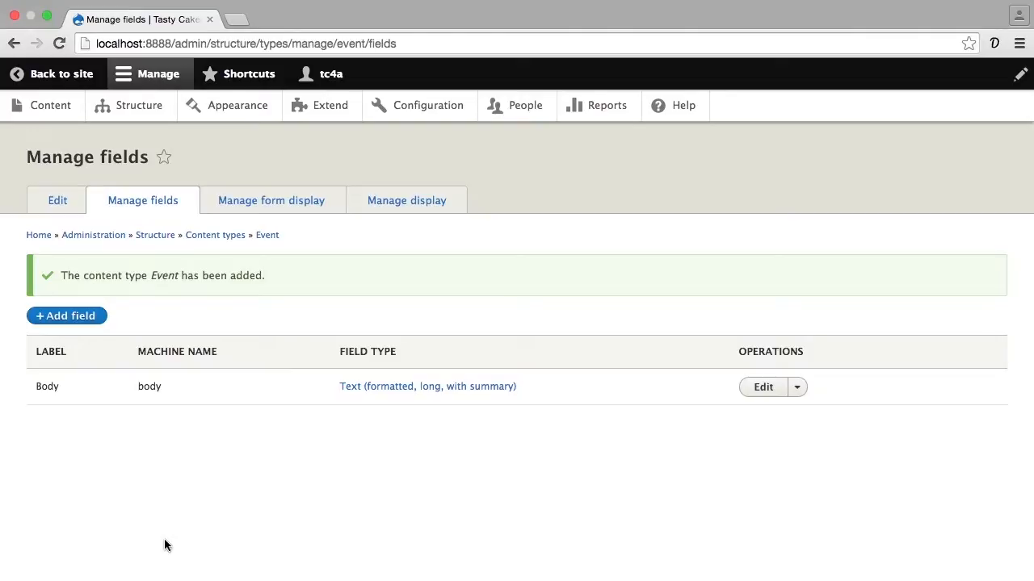
- Open the site's home page in a separate tab and examine how the existing posts and their images are displayed
left_click(88, 76, "super")
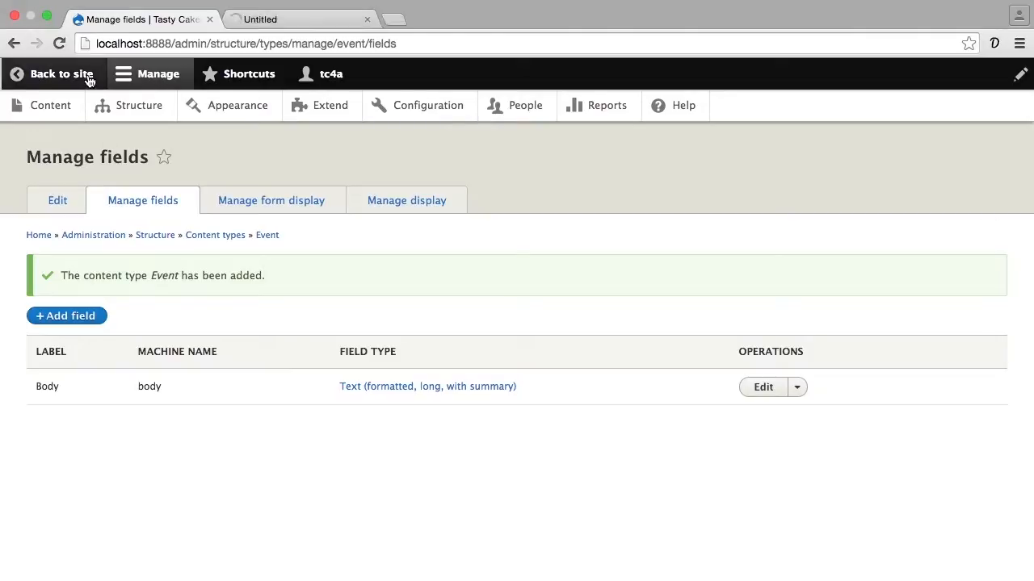
left_click(251, 22)
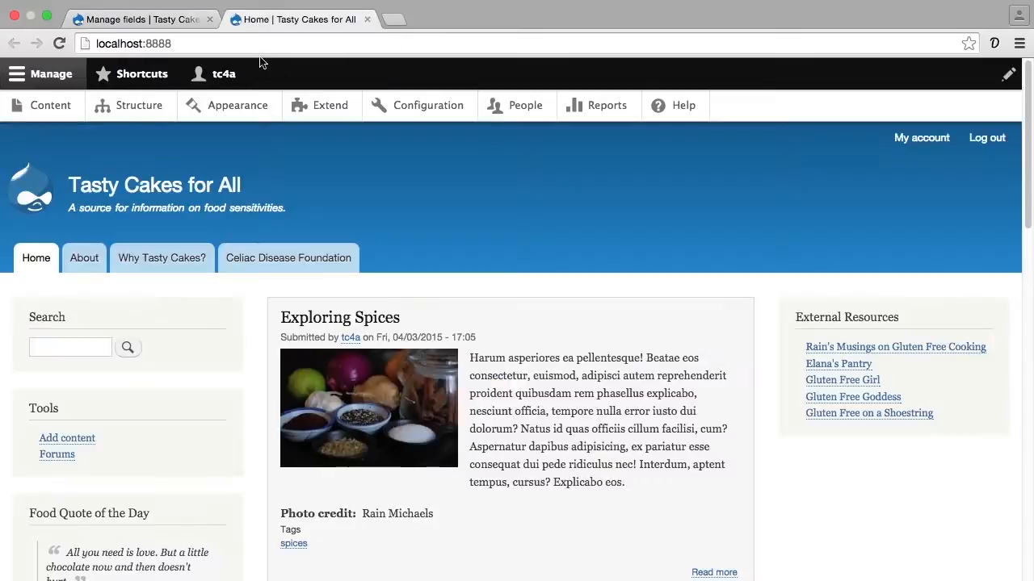
scroll(302, 167, "down", 2)
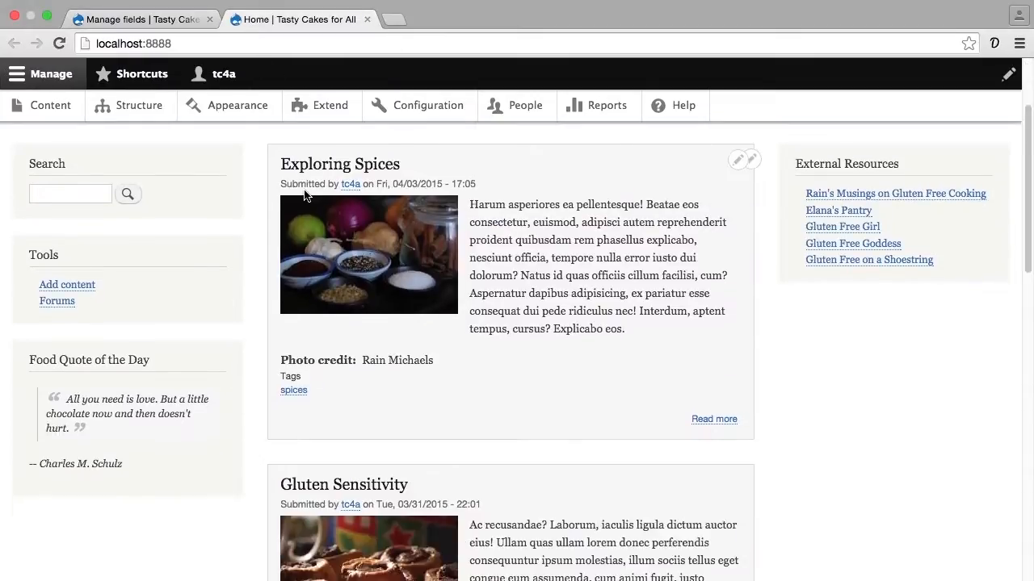
scroll(304, 195, "down", 7)
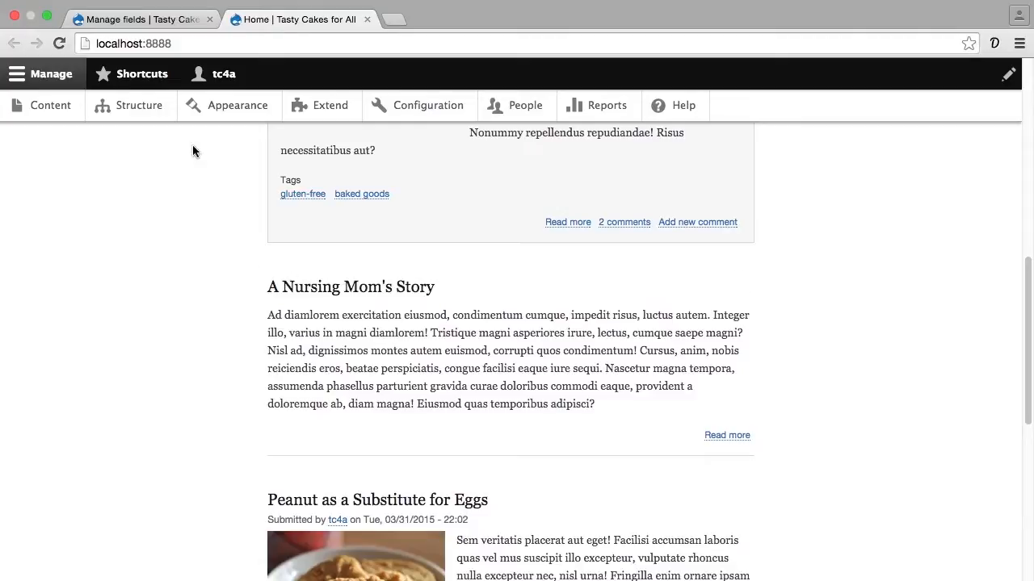
- Back in the Event field management, add the existing field Image: field_image with the label Image
left_click(167, 19)
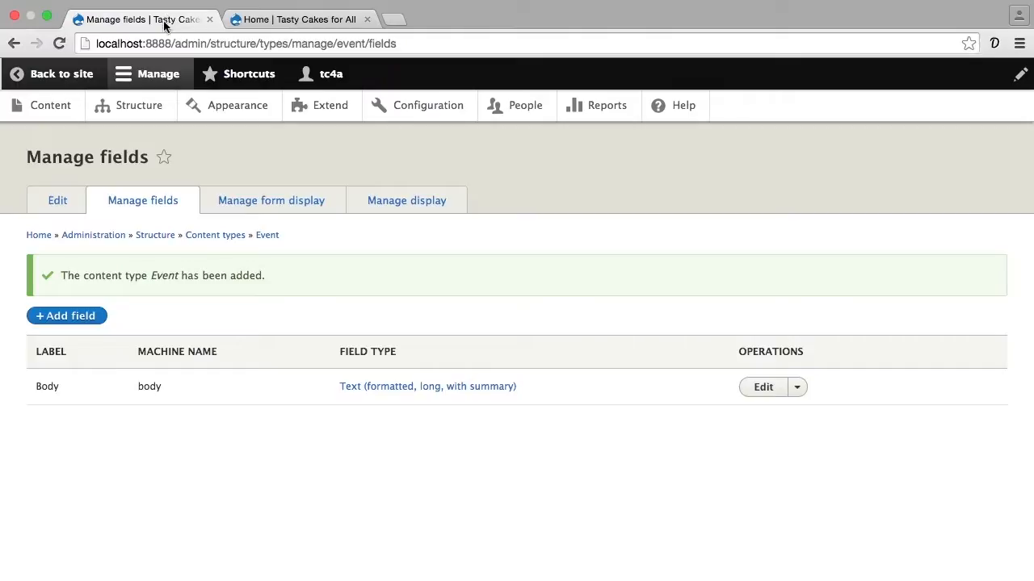
left_click(103, 318)
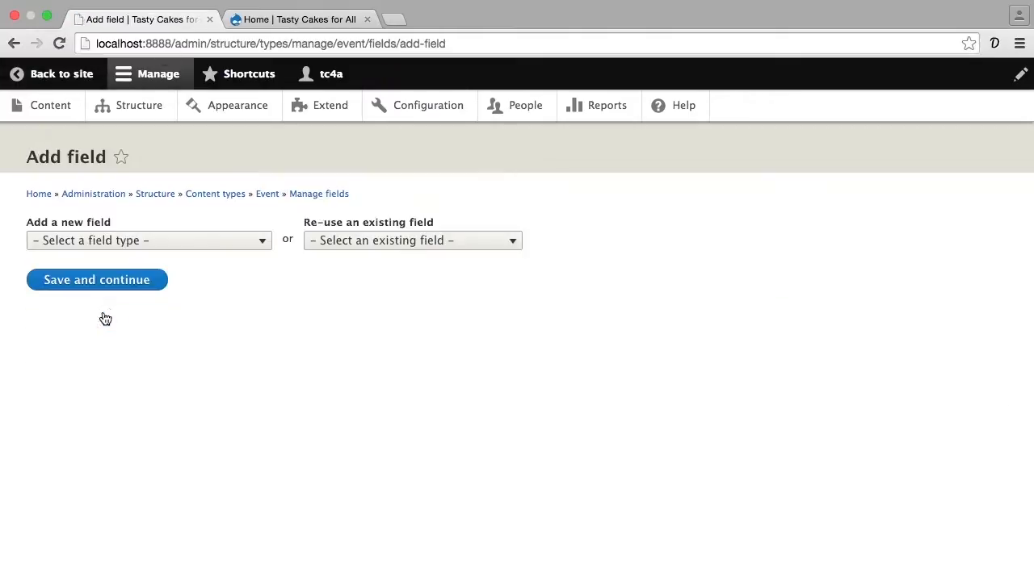
left_click(345, 242)
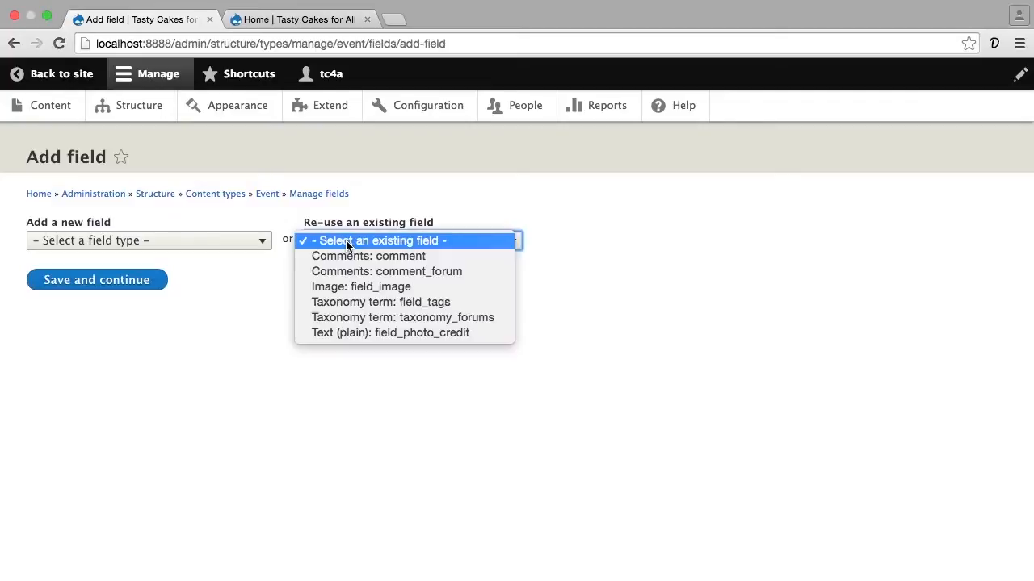
left_click(342, 287)
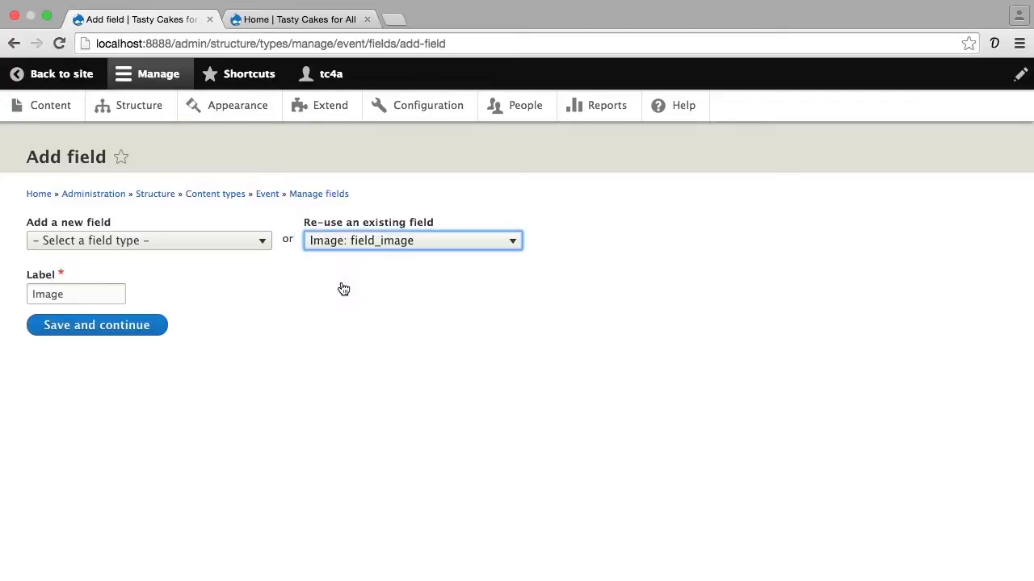
left_click(159, 324)
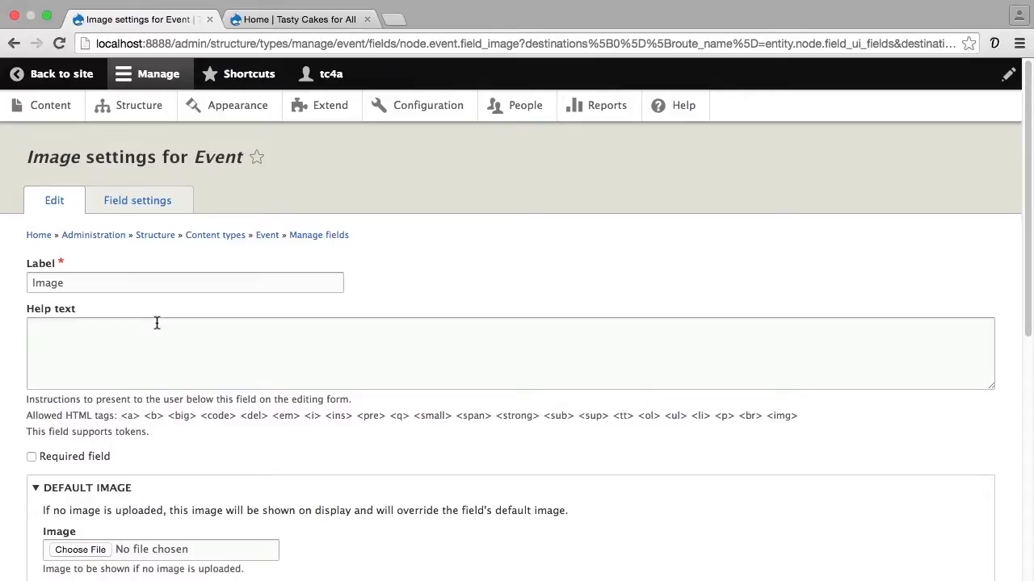
left_click(156, 323)
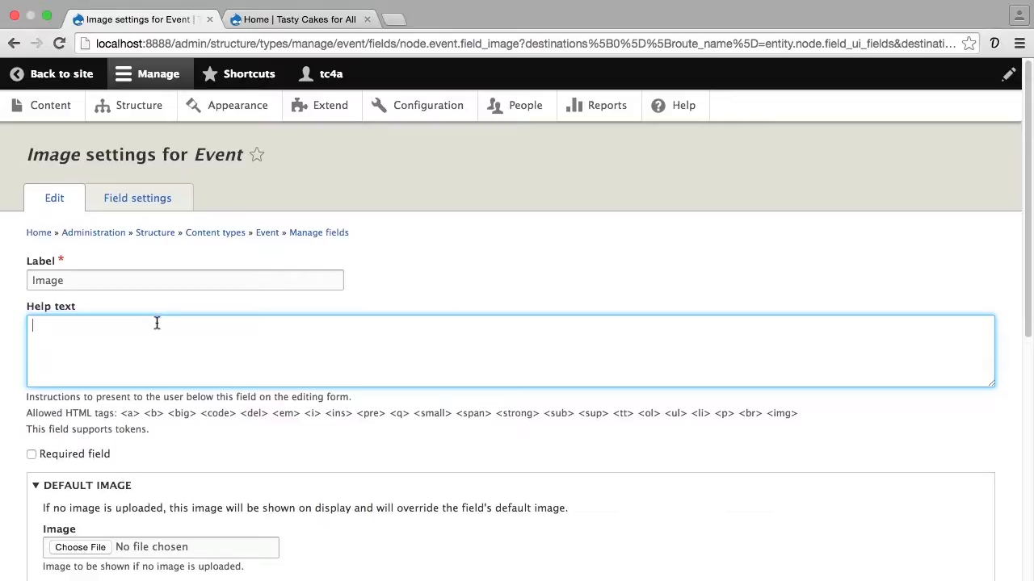
scroll(157, 323, "down", 4)
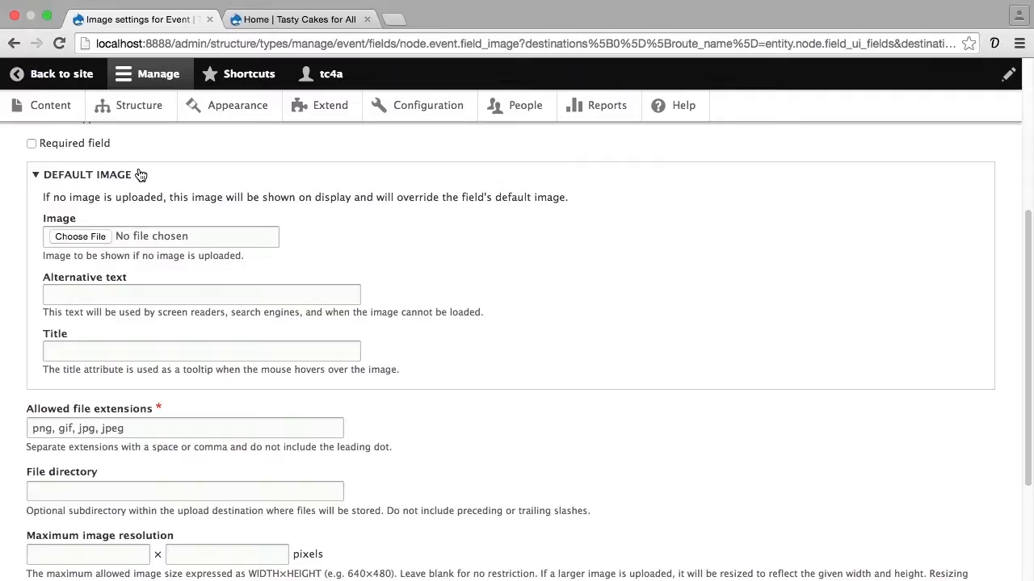
left_click(156, 423)
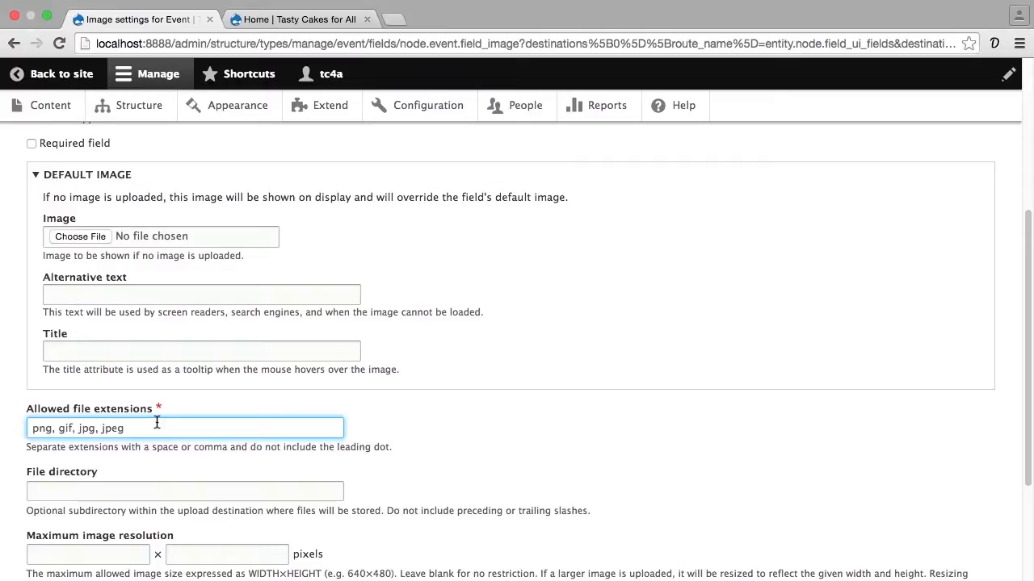
type(", pdf")
key("BackSpace")
key("BackSpace")
key("BackSpace")
key("BackSpace")
key("BackSpace")
- Set the Image field's file directory to images/events and review the remaining resolution, upload size and Alt options
left_click(105, 485)
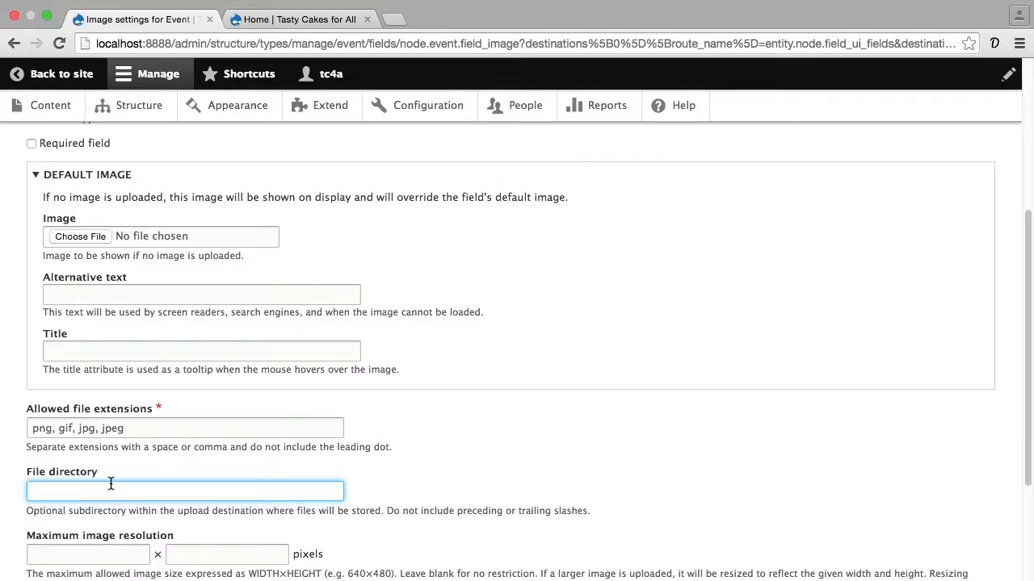
scroll(110, 483, "down", 2)
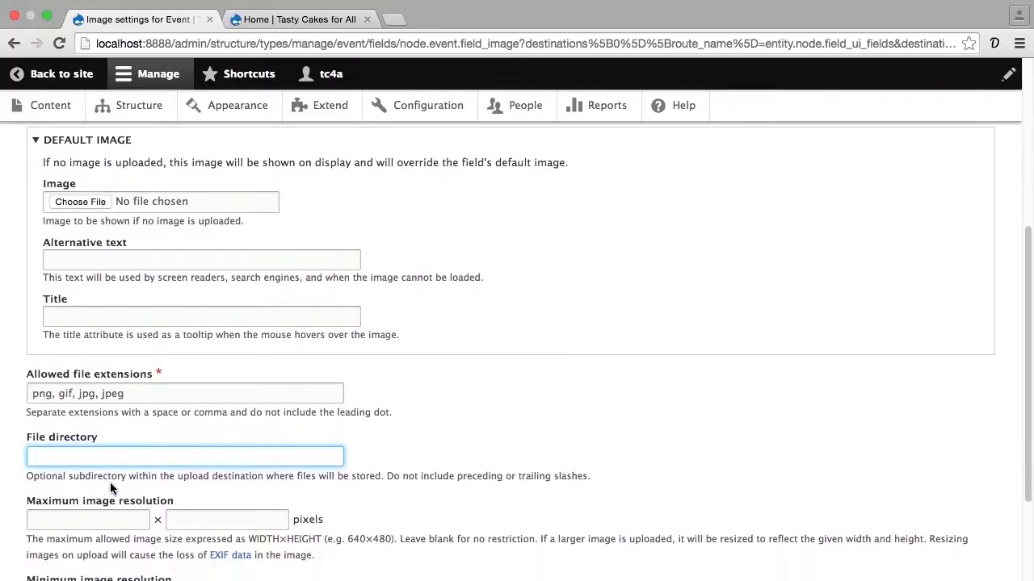
type("images")
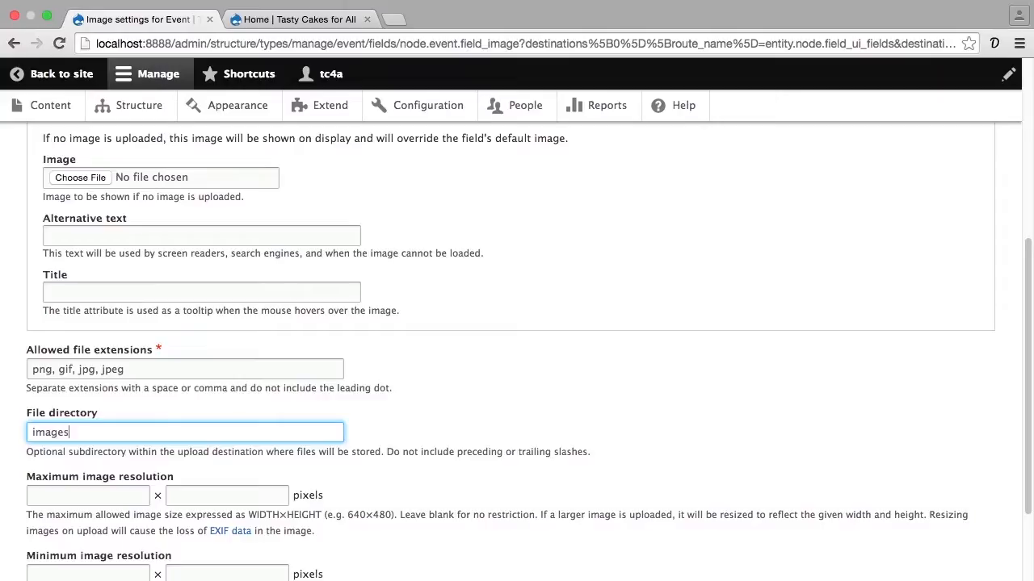
type("/events")
scroll(112, 488, "down", 1)
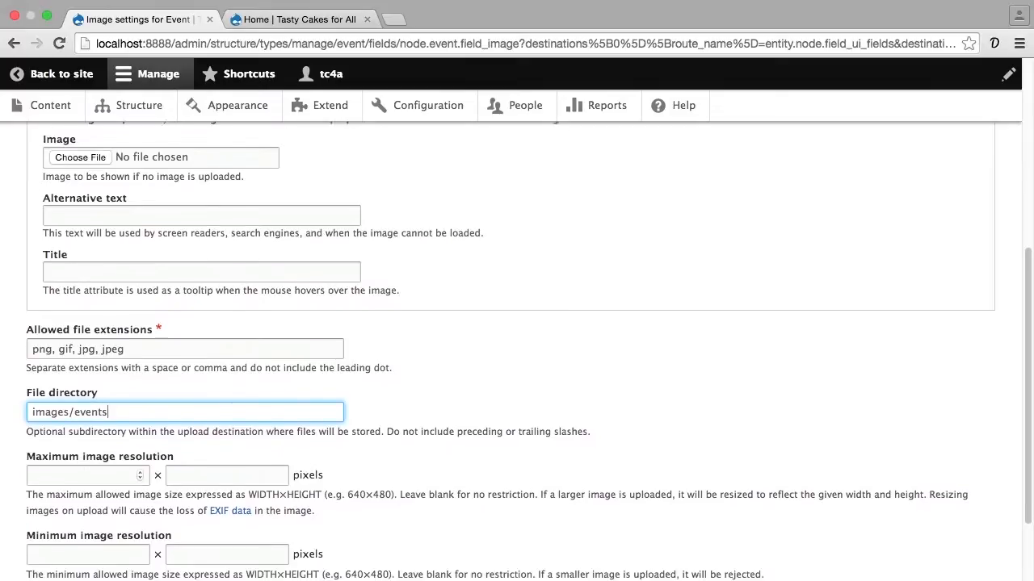
scroll(111, 488, "down", 3)
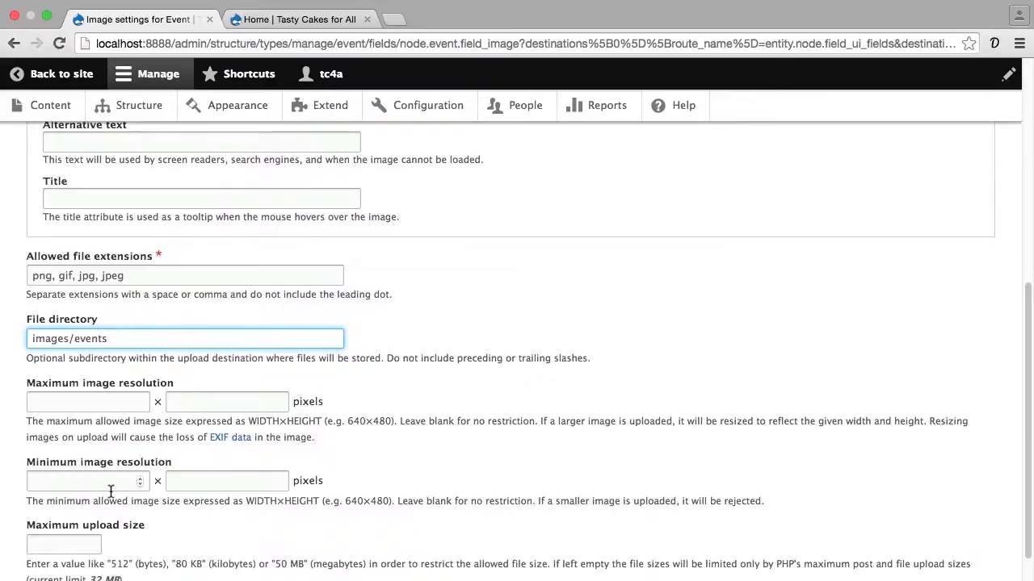
scroll(111, 492, "down", 5)
scroll(111, 492, "down", 1)
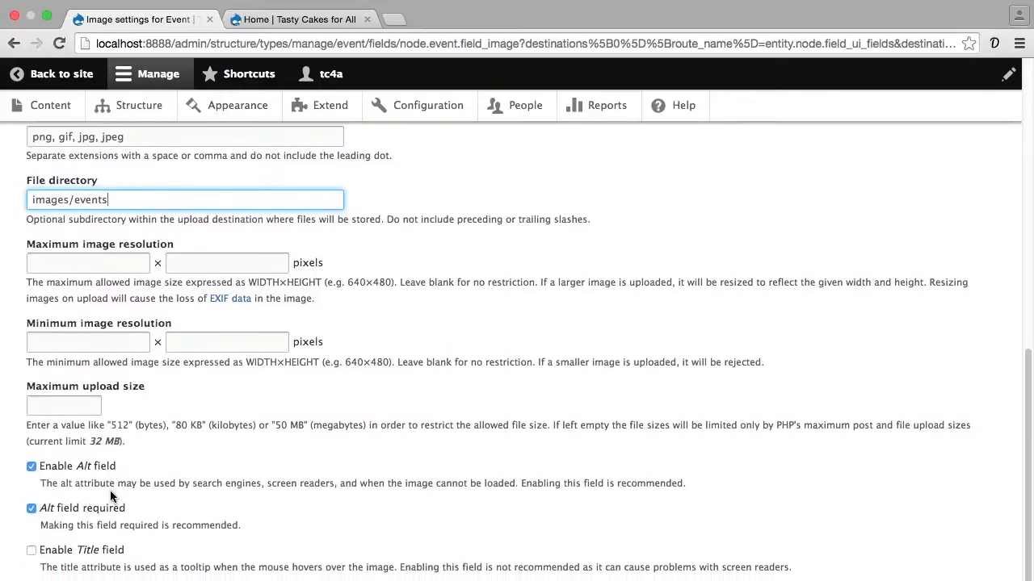
scroll(110, 491, "down", 2)
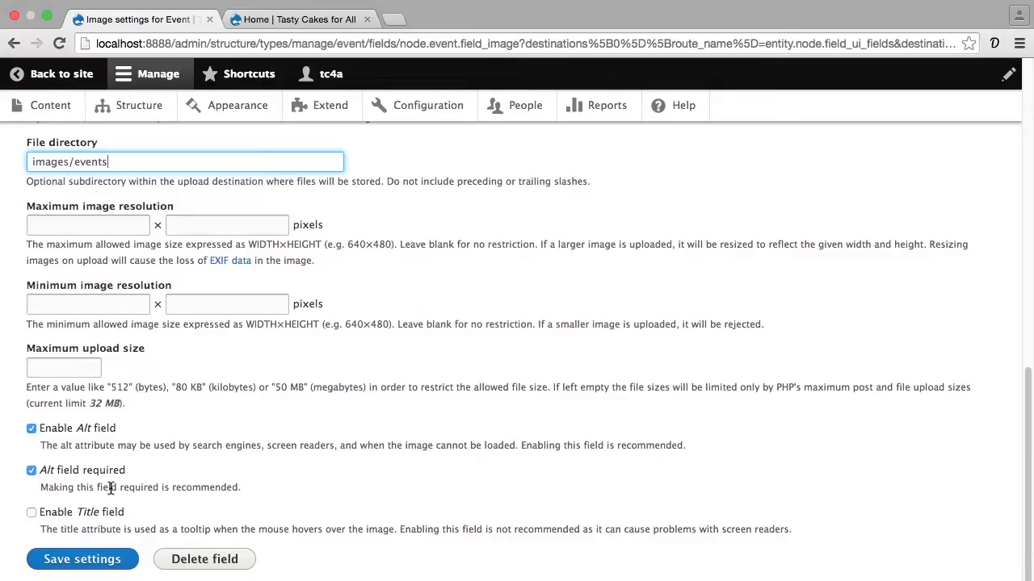
- Save the Image field settings, then add a new Link field labelled Webinar link to the Event content type
left_click(88, 558)
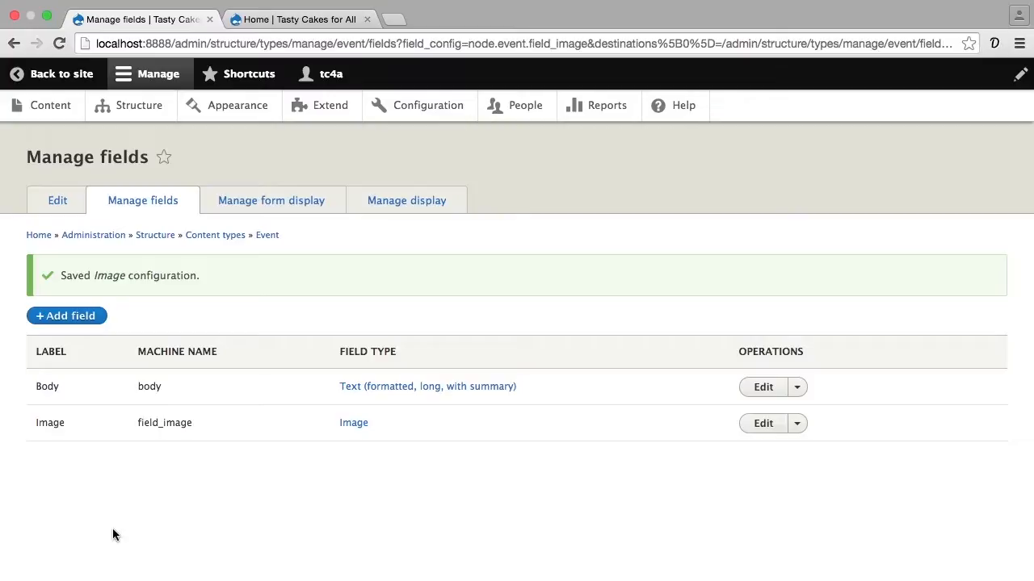
left_click(80, 320)
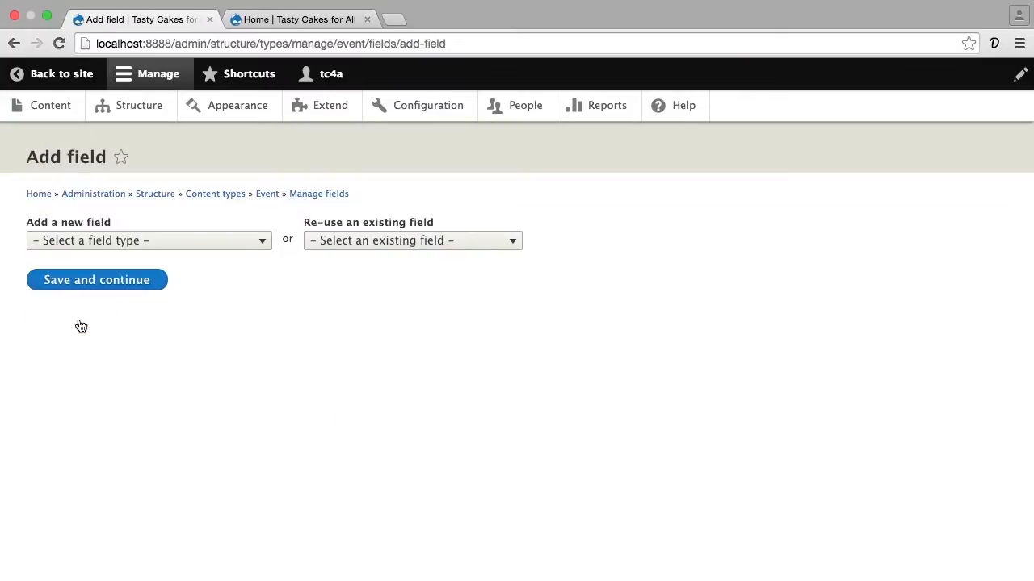
left_click(171, 242)
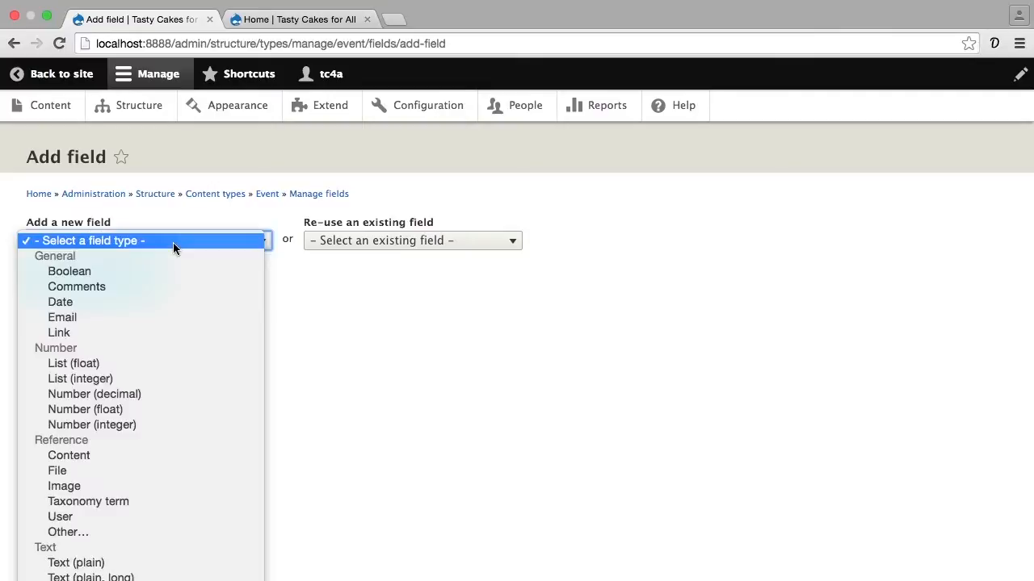
left_click(134, 333)
left_click(104, 291)
type("Webinar link")
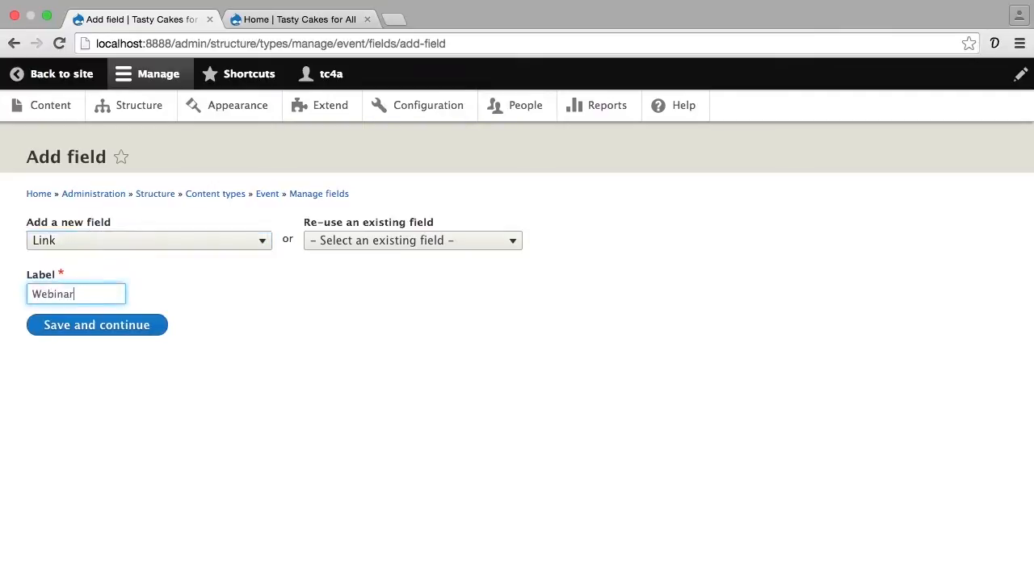
left_click(104, 326)
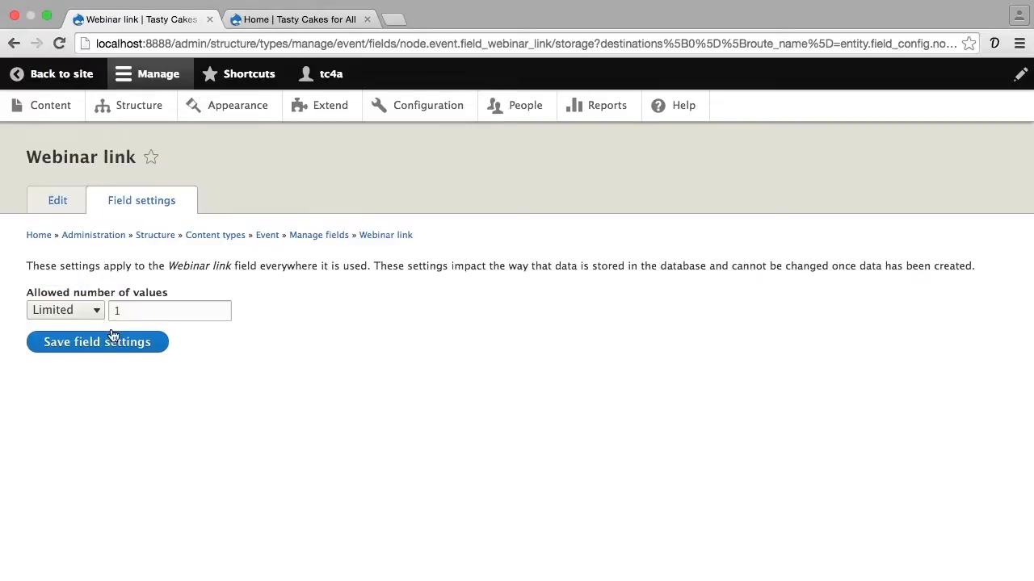
- Limit Webinar link to 1 value and make it required, with help text "Include the link to the webinar so that users can join the event."
left_click(109, 343)
left_click(116, 388)
type("Include the link to the webinar so that users can join the event.")
left_click(30, 507)
left_click(30, 507)
scroll(81, 509, "down", 5)
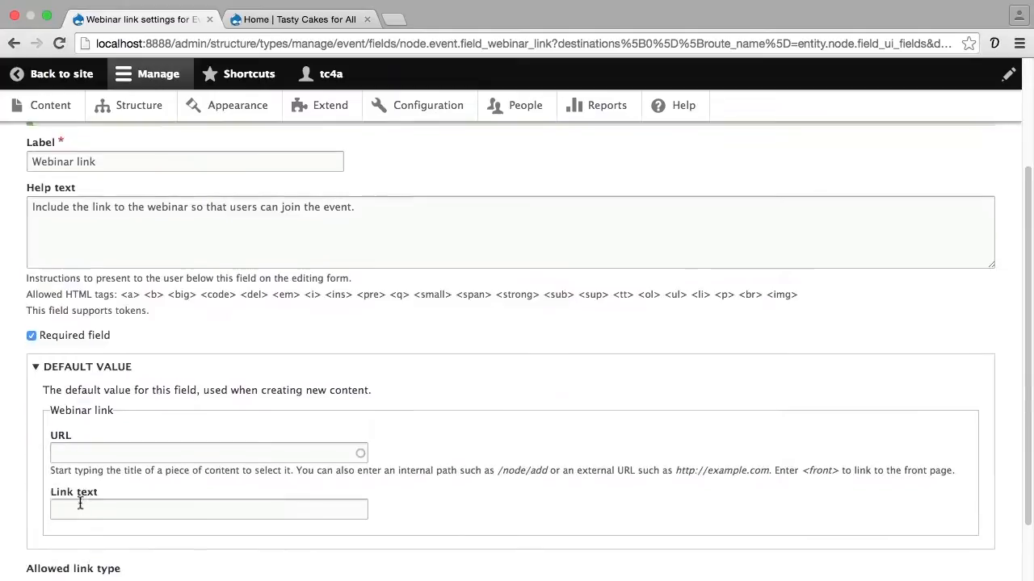
- Disable link text for the Webinar link field and save its settings
scroll(79, 507, "down", 4)
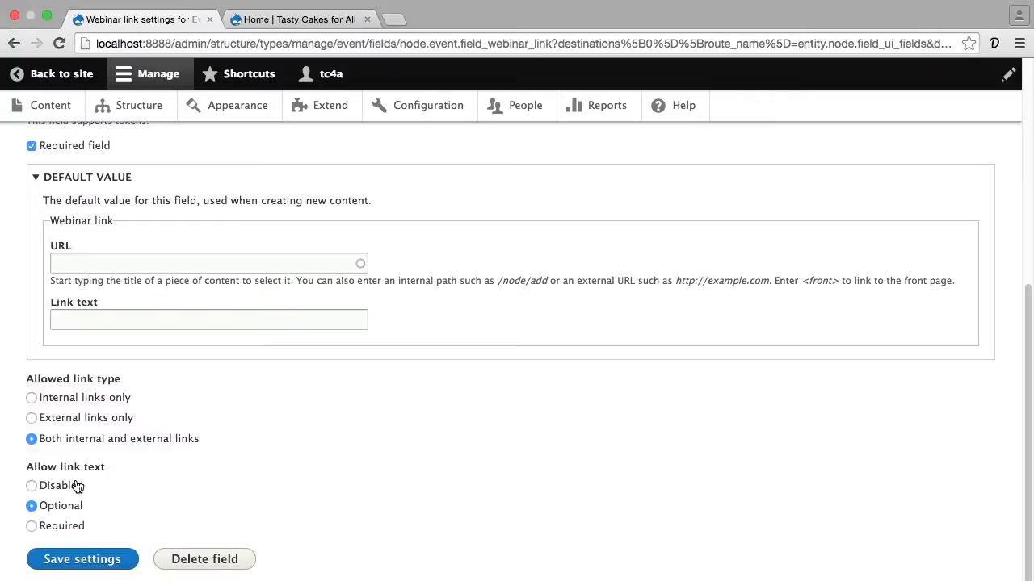
left_click(31, 486)
left_click(87, 559)
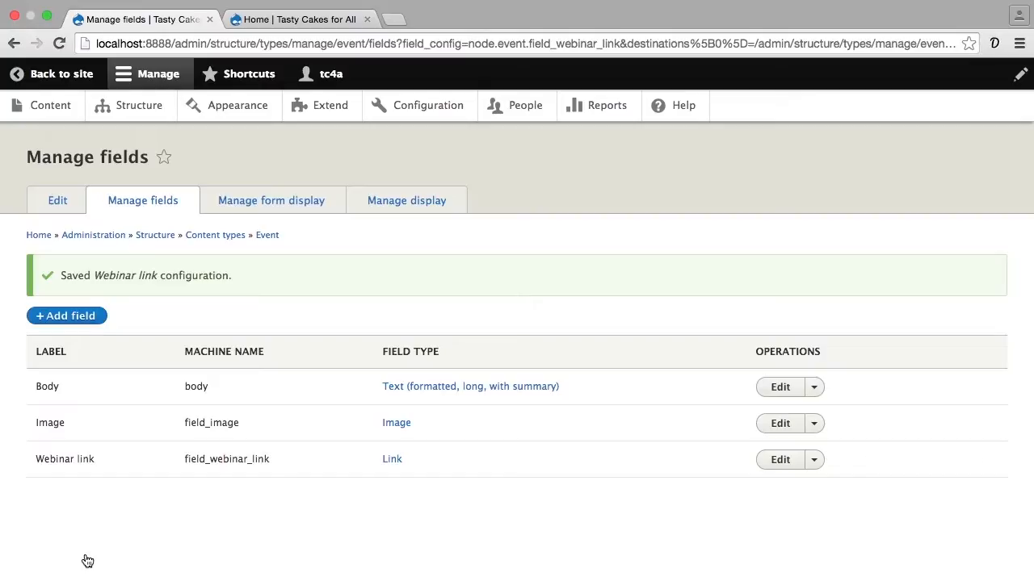
- In the site's other browser tab, start a new Event content item titled Homemade baby food
left_click(299, 18)
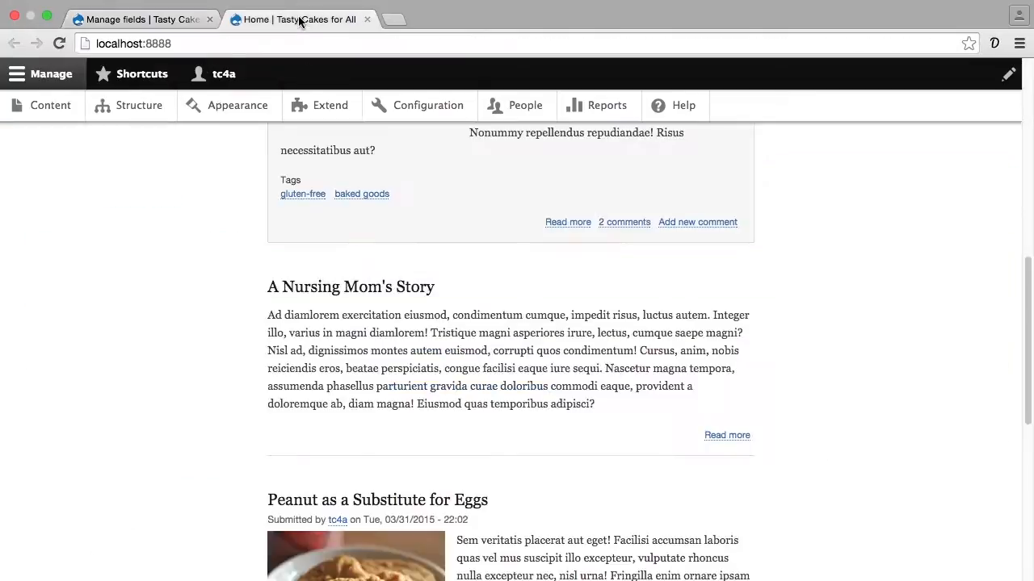
left_click(50, 105)
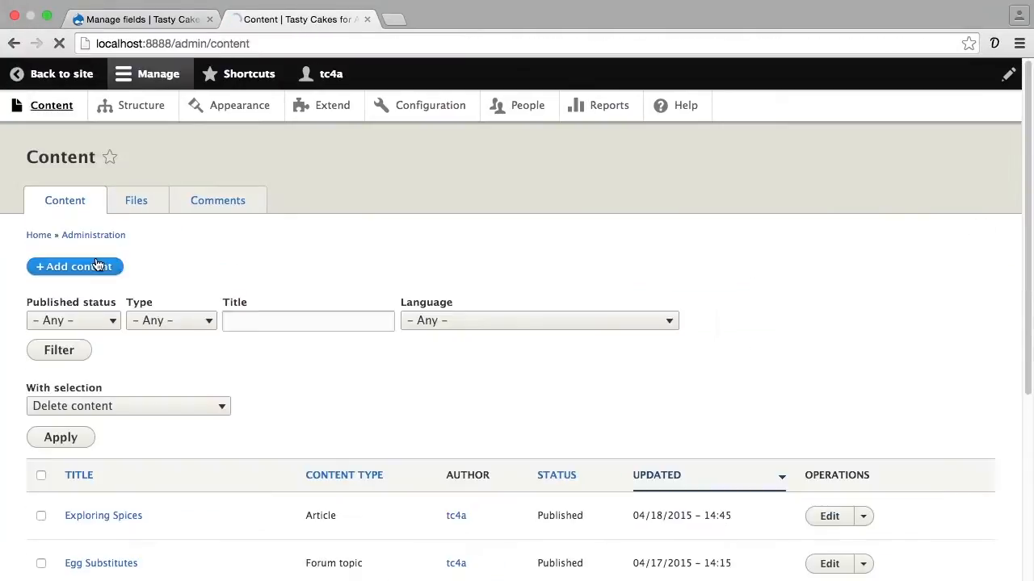
left_click(103, 265)
left_click(74, 286)
left_click(163, 240)
type("Homemade baby food")
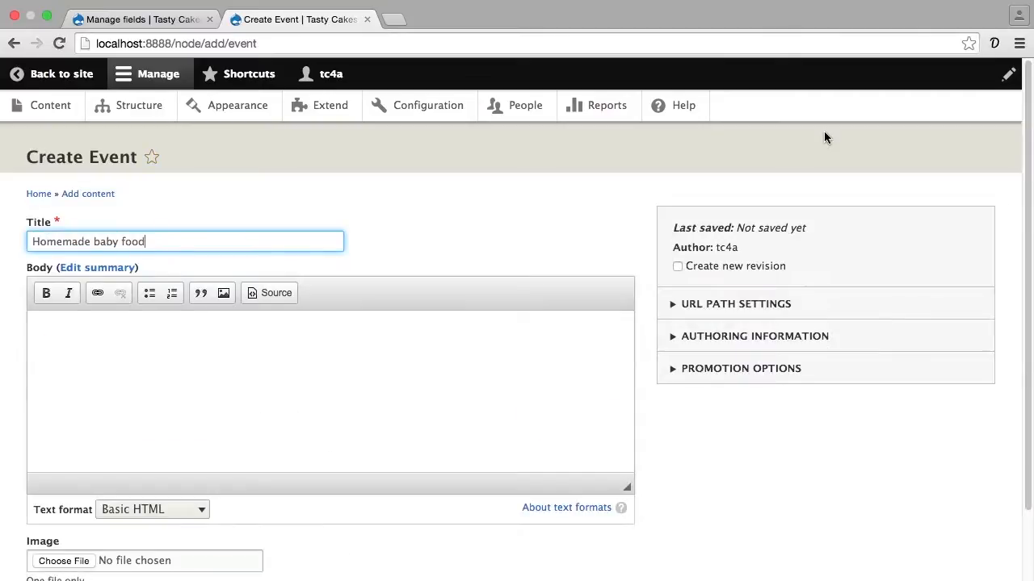
- Fill the event's Body with three paragraphs of placeholder text copied from the browser's dummy text generator
left_click(994, 43)
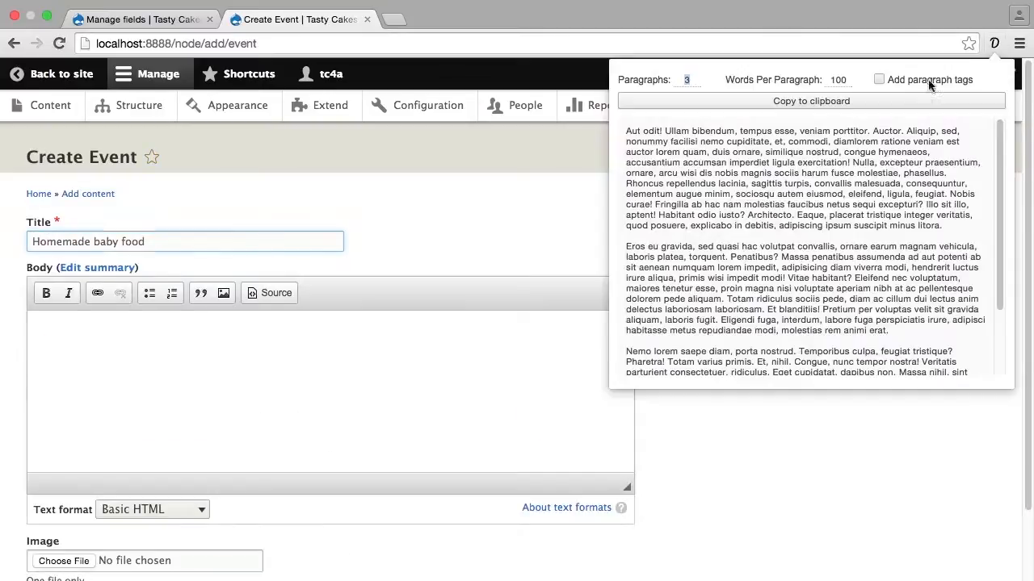
left_click(807, 103)
left_click(386, 338)
key("super+v")
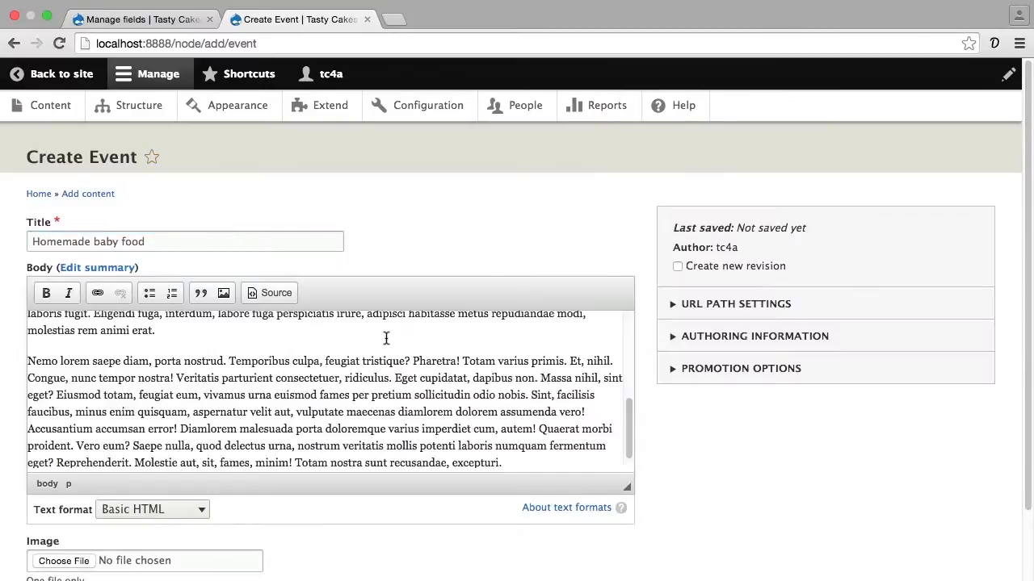
- Upload butterfly.jpg as the event's image and give it the alternative text "A beautiful butterfly"
scroll(386, 338, "down", 3)
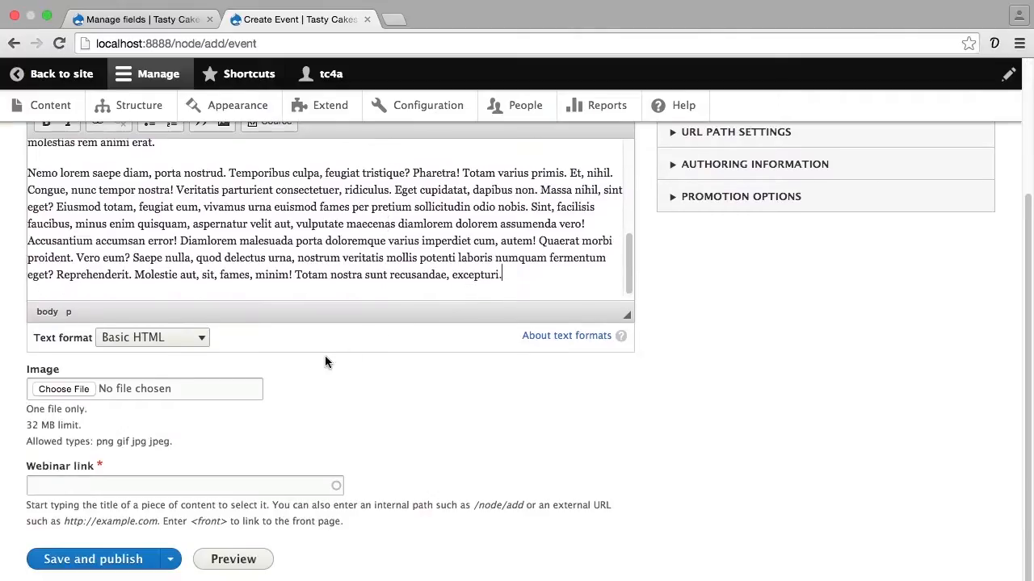
left_click(63, 389)
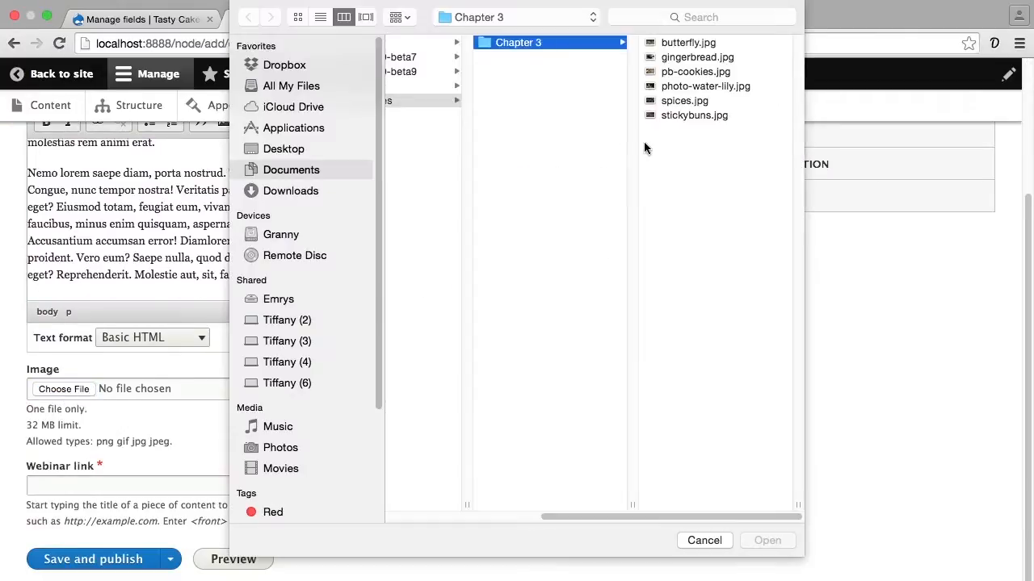
left_click(549, 43)
left_click(765, 540)
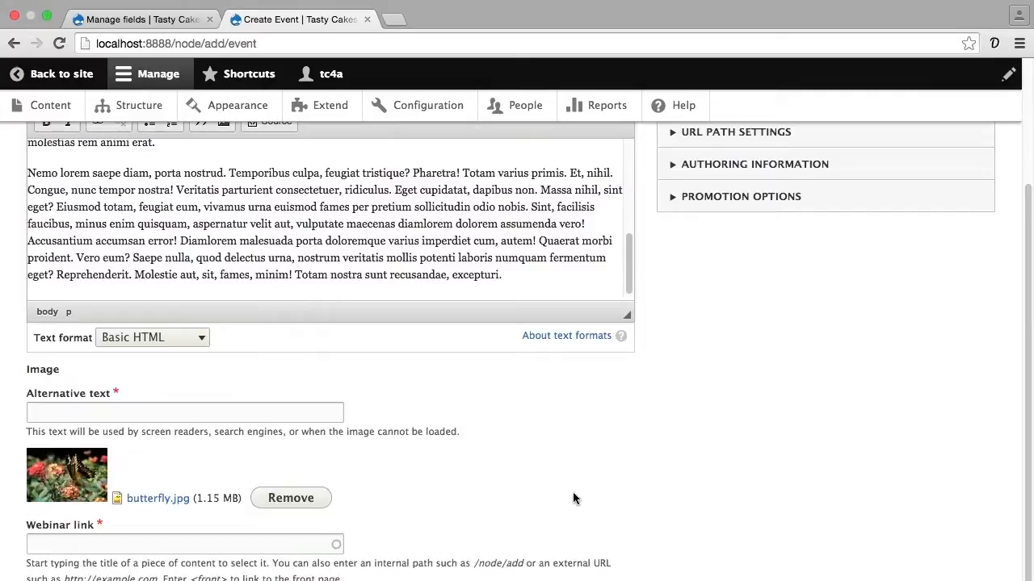
left_click(310, 414)
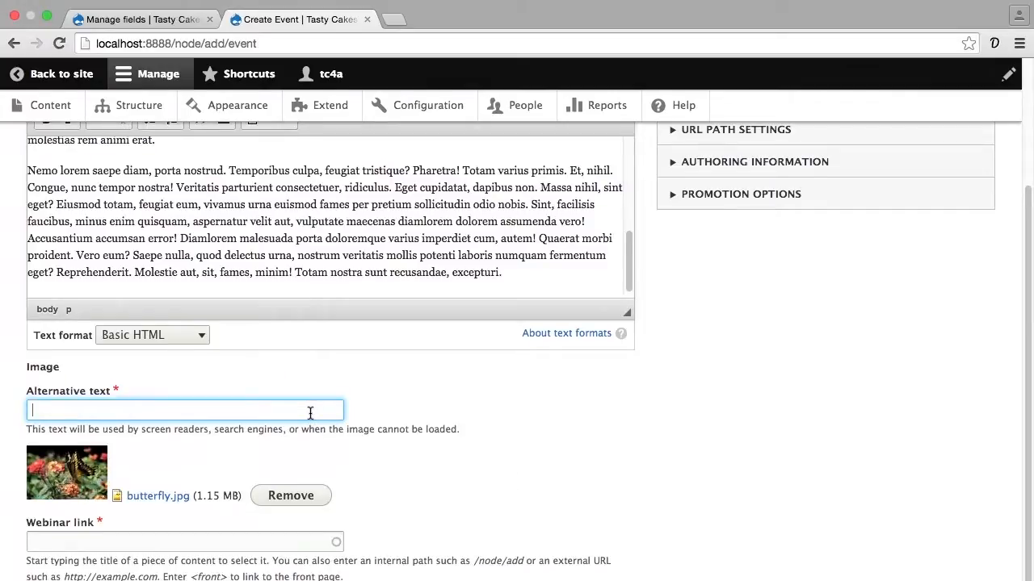
type("A beautiful butterfly")
scroll(310, 422, "down", 2)
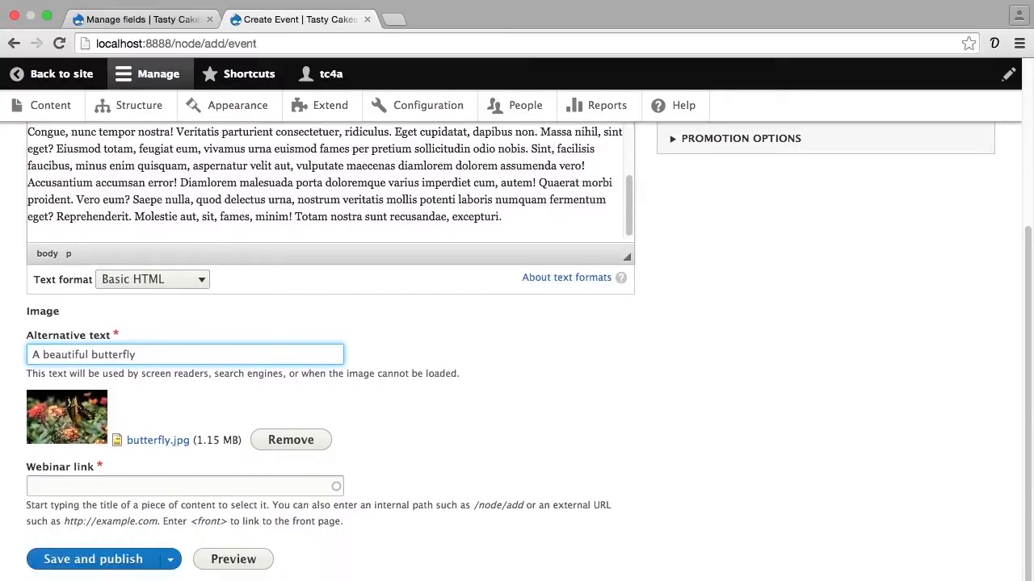
left_click(252, 483)
type("http://google.com")
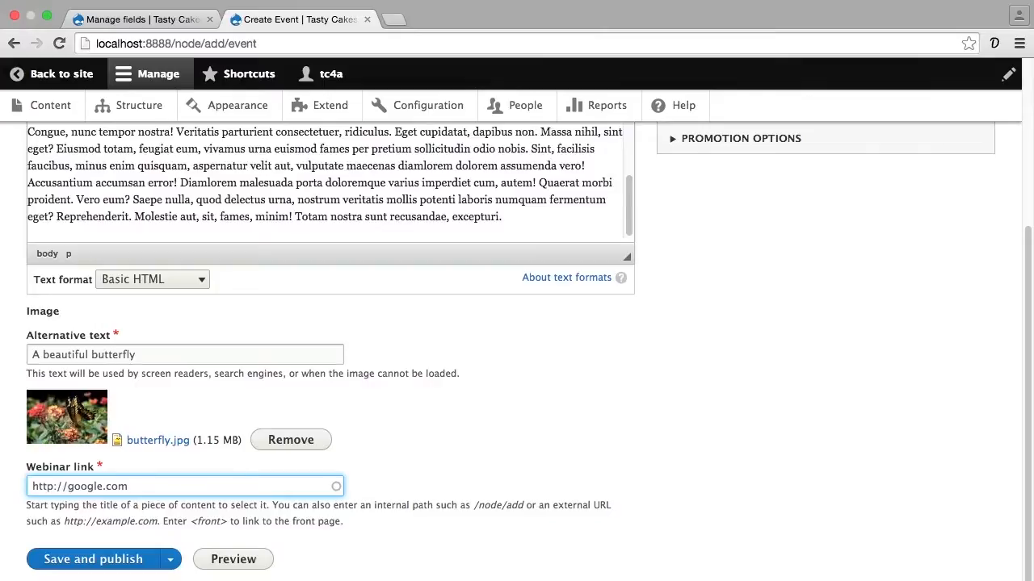
left_click(126, 558)
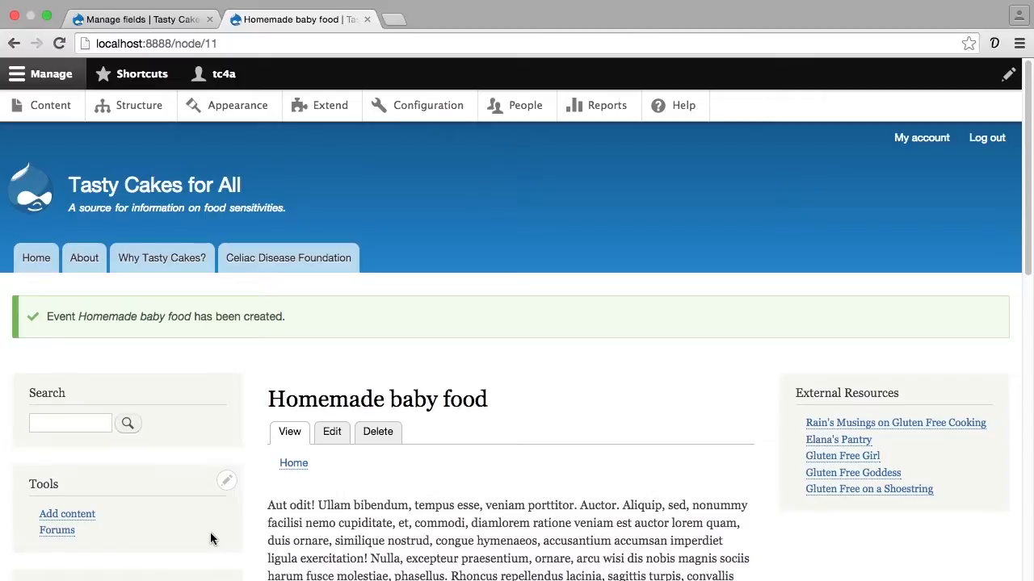
- Examine how the published event page lays out its body, image and webinar link
scroll(210, 539, "down", 10)
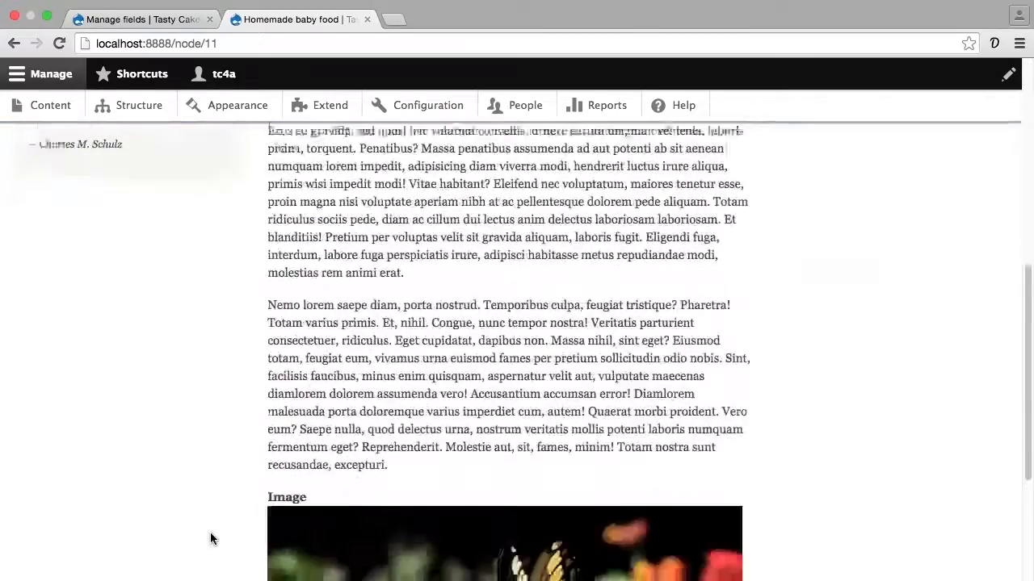
scroll(210, 539, "down", 5)
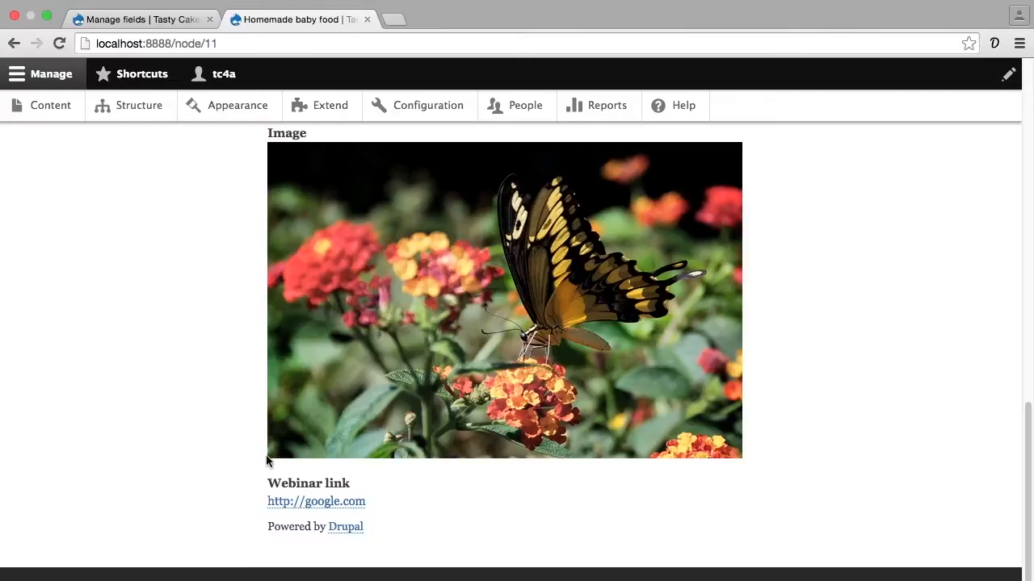
scroll(268, 462, "up", 1)
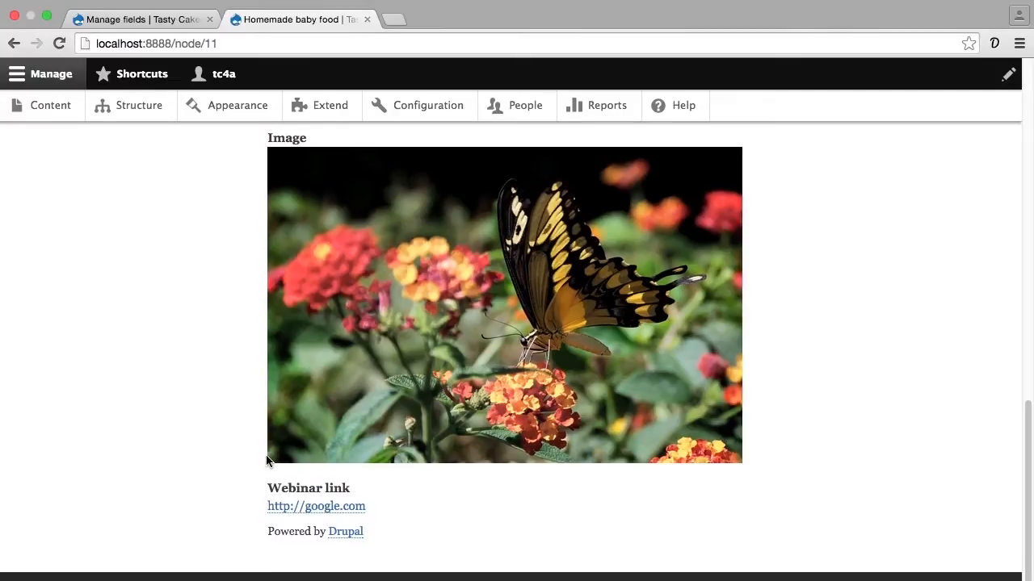
scroll(268, 461, "up", 15)
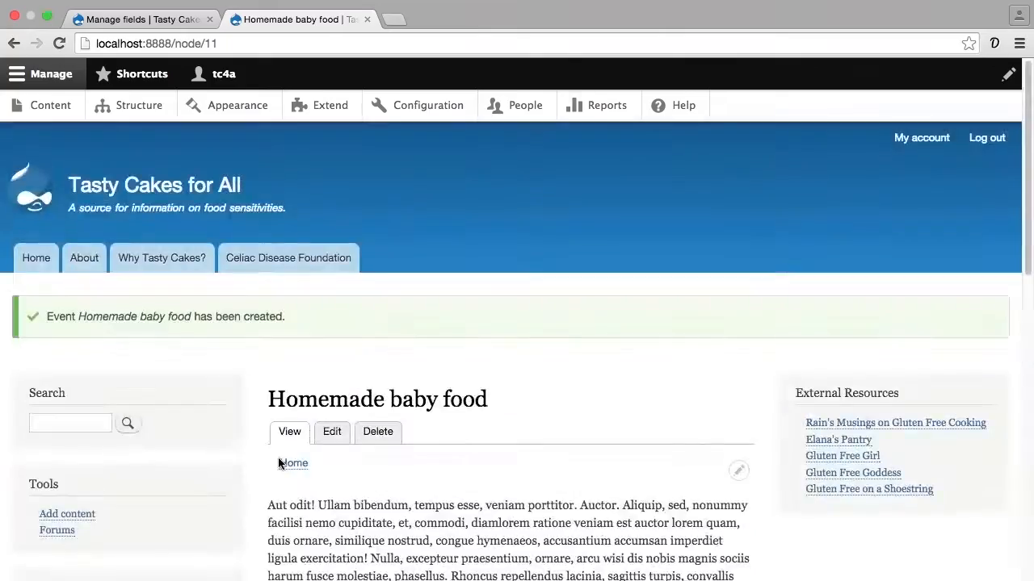